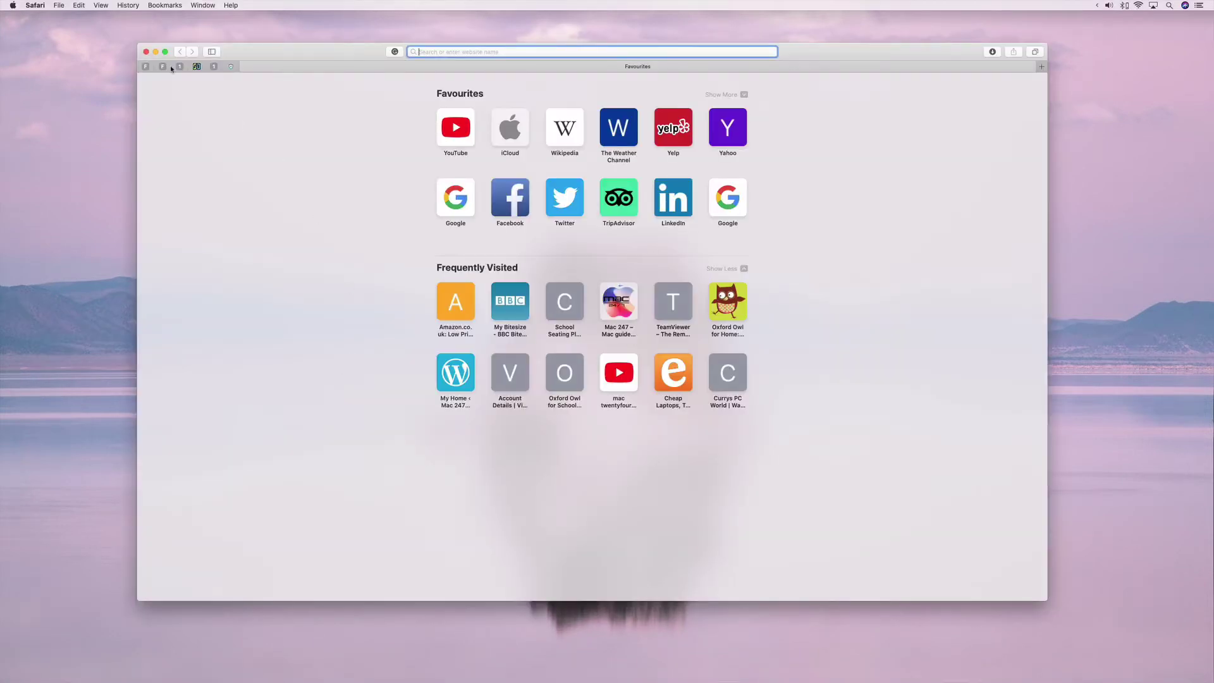
Maximise the Safari window and load teamviewer.com from the address bar.
left_click(163, 52)
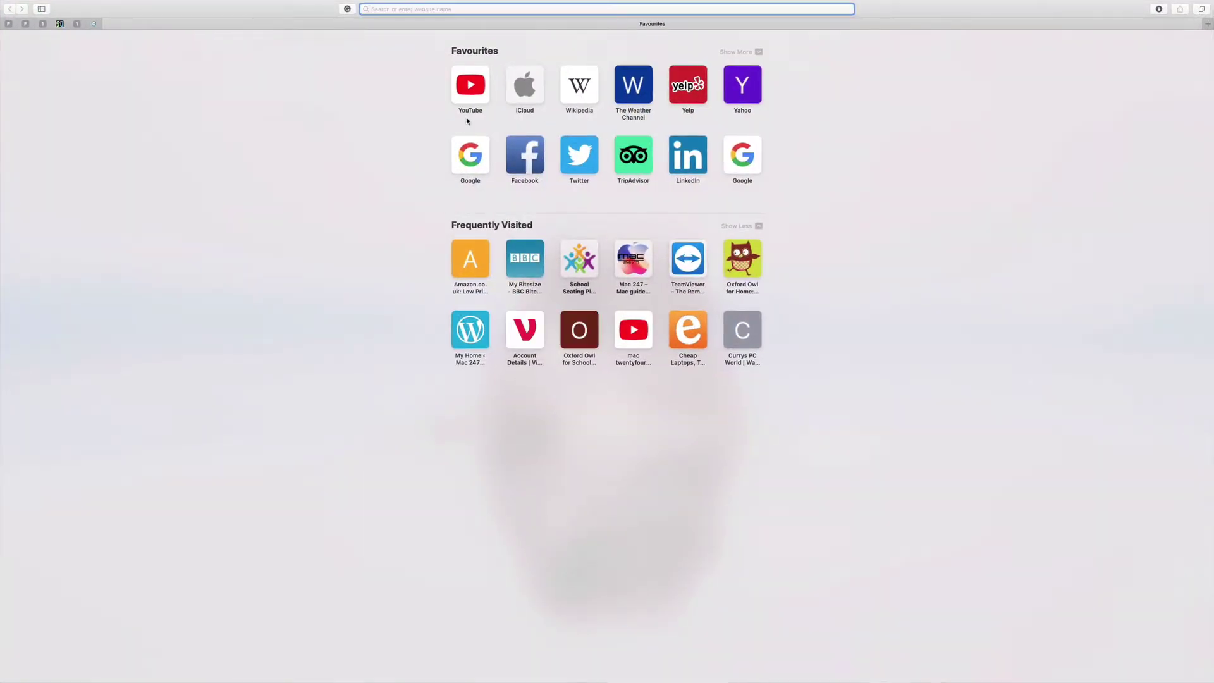
type("teamviewer")
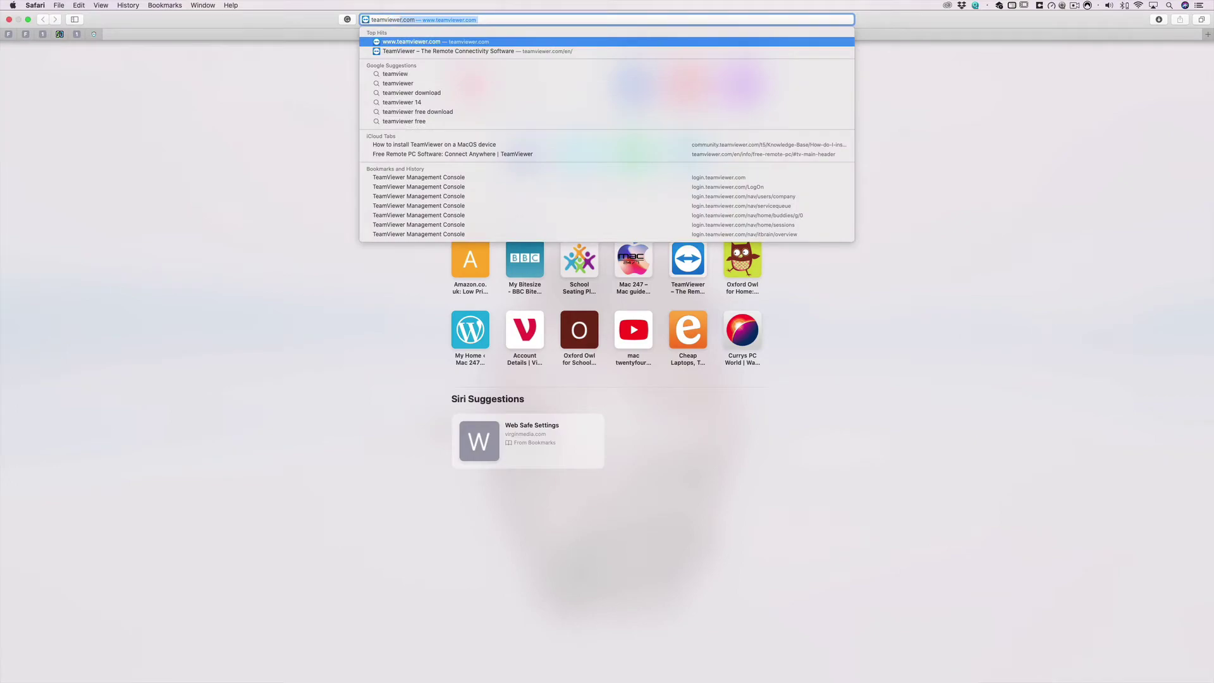
key("Return")
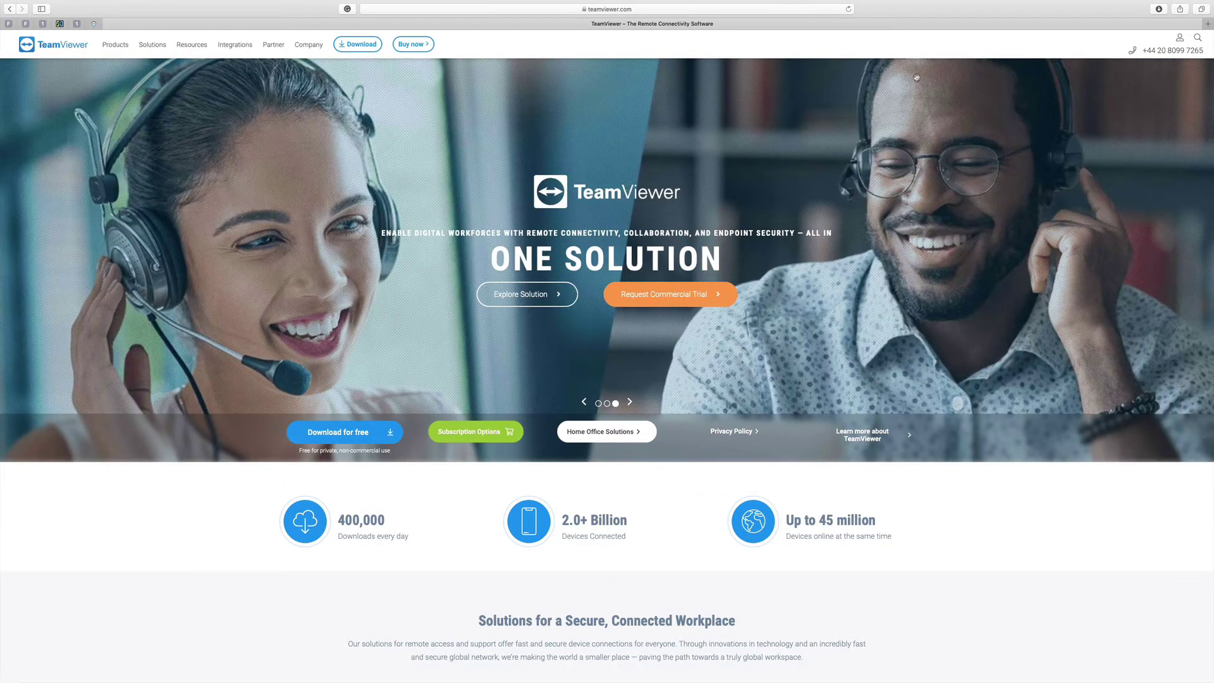
Sign in to the Management Console in a new tab using the saved e-mail and password.
left_click(1179, 40)
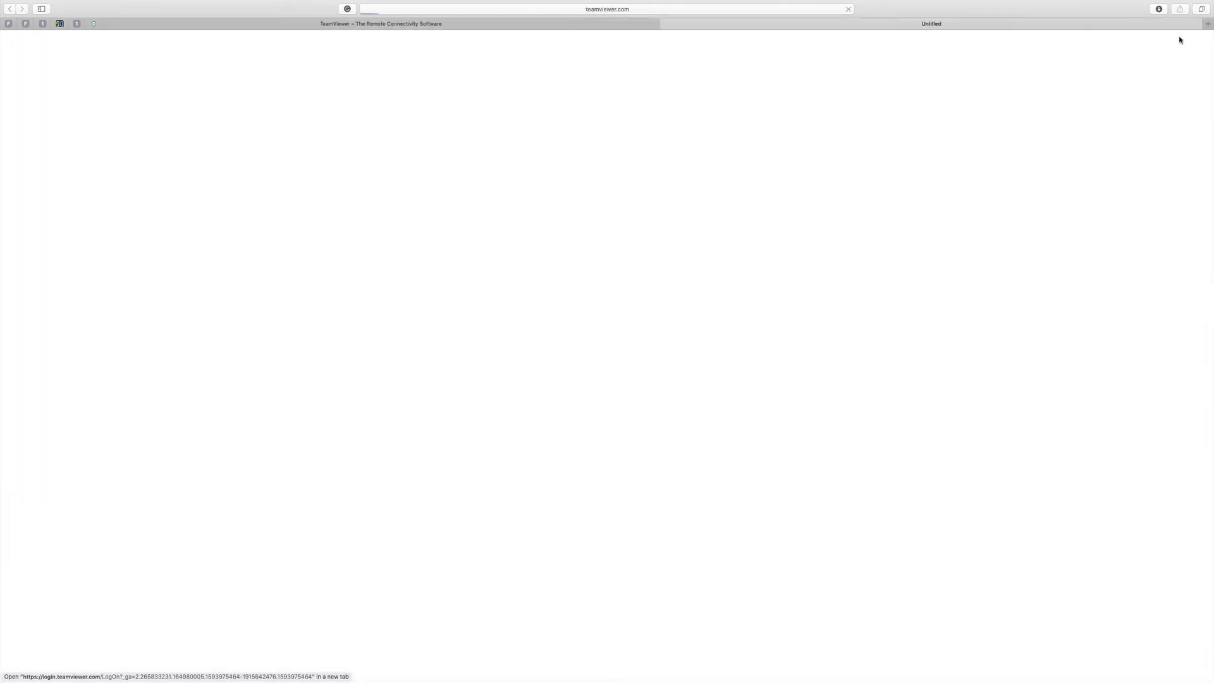
left_click(94, 173)
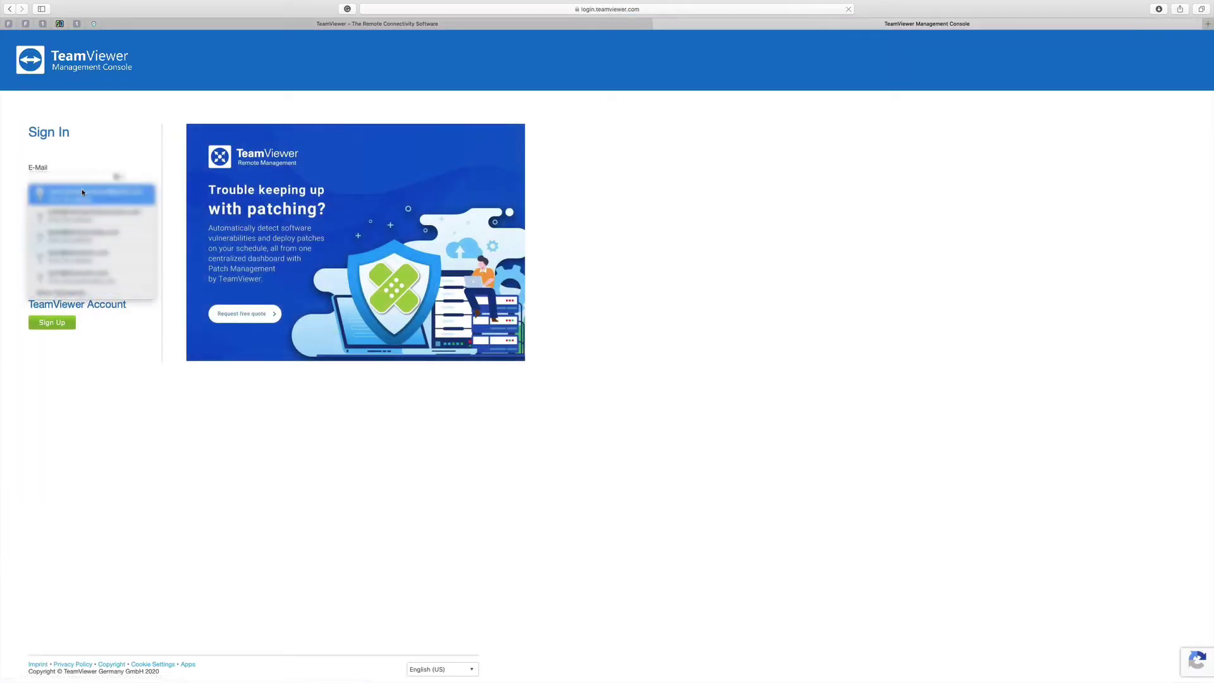
left_click(81, 192)
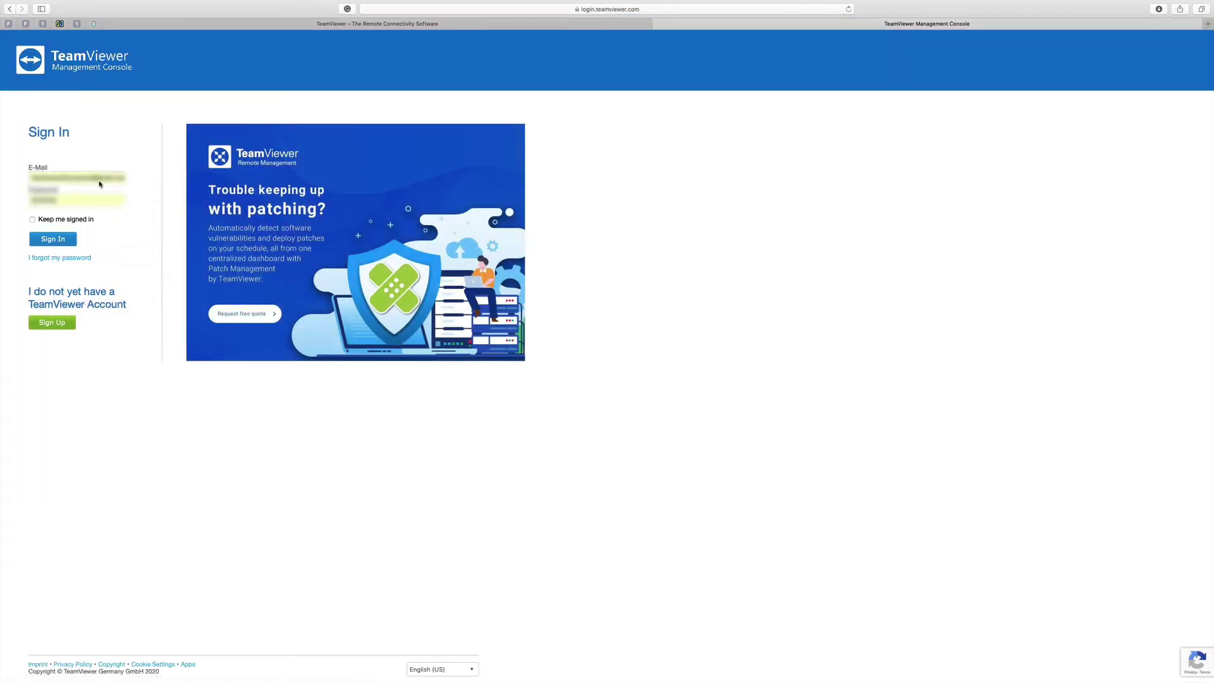
left_click(55, 239)
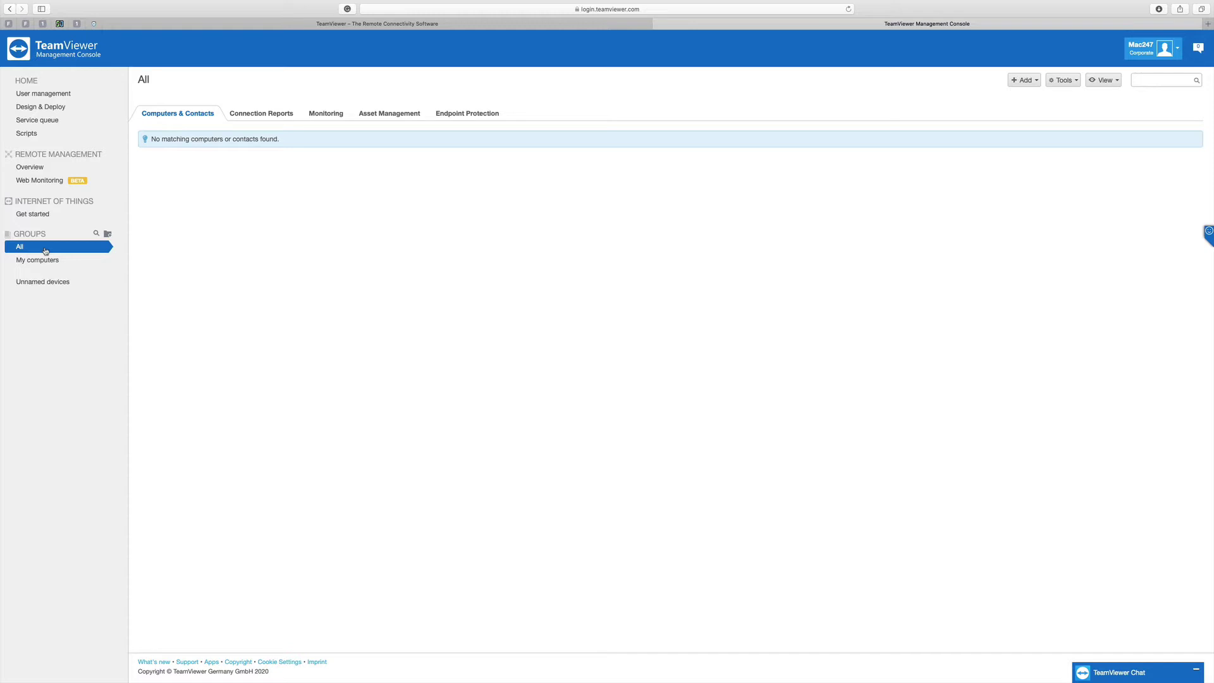
Go to Design & Deploy under HOME to list the two existing custom modules.
left_click(36, 111)
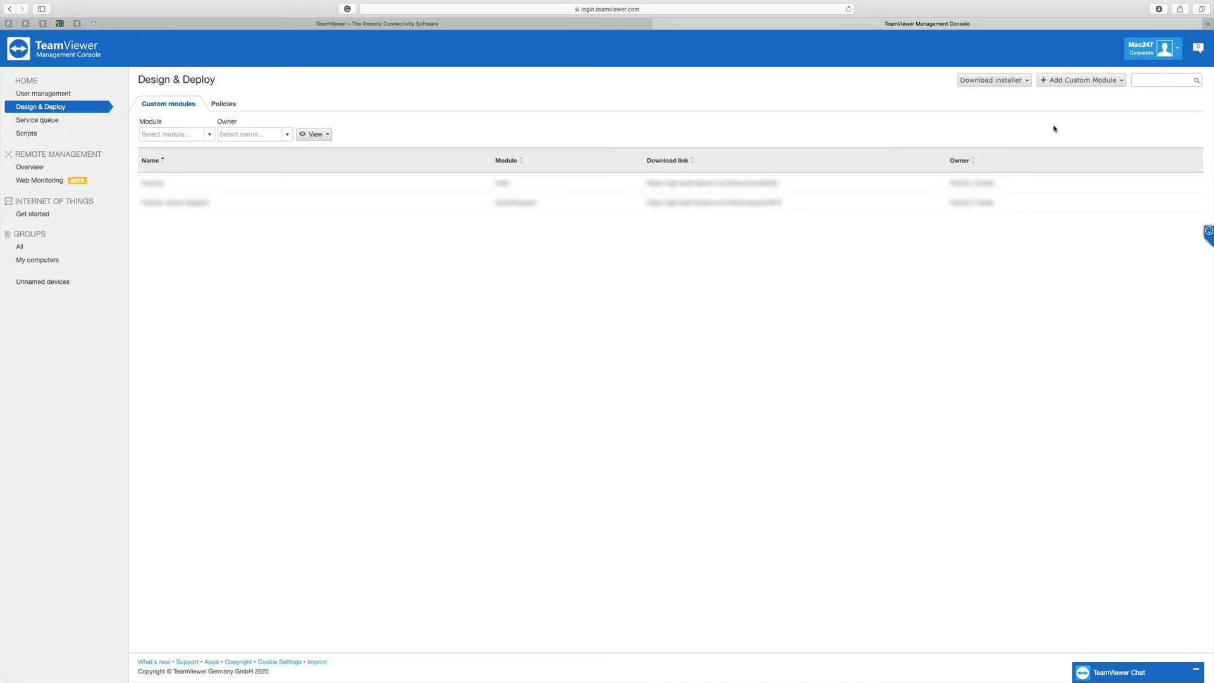
Add a new custom module of type Host.
left_click(1089, 83)
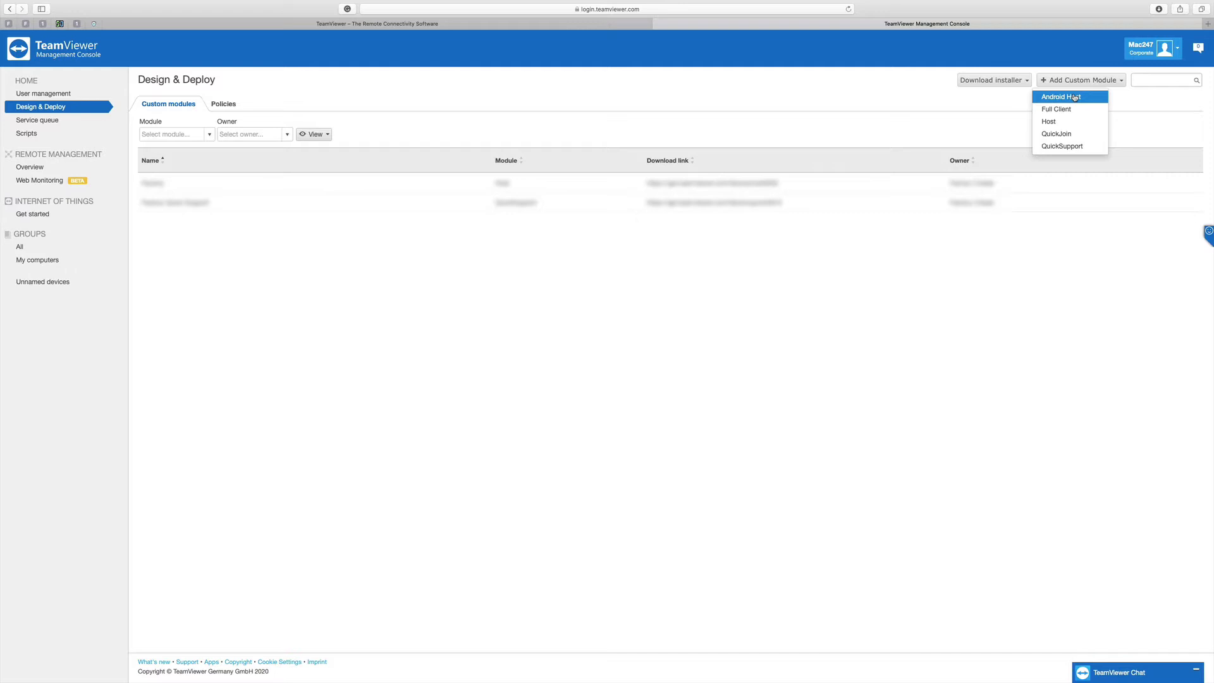
left_click(1062, 124)
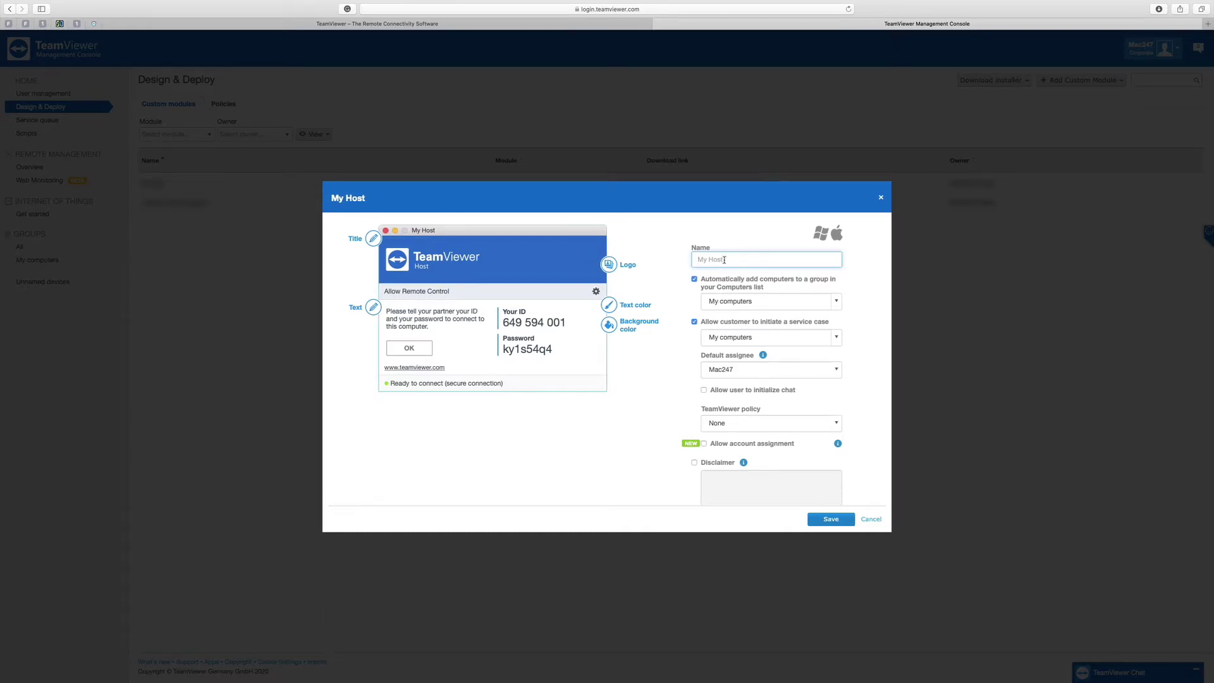
Set both the Host module's name and its window title to 'Mac 247 Host'.
type("Mac 247 Host")
left_click(374, 240)
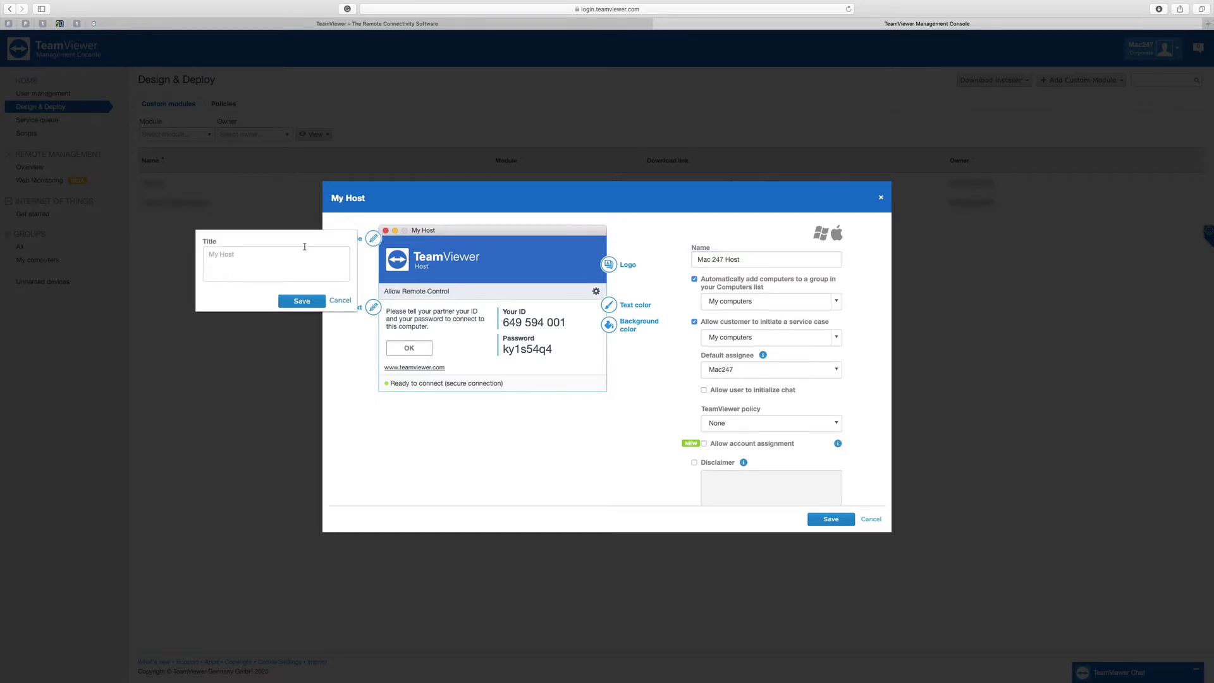
left_click(239, 249)
type("Mac 247 Host")
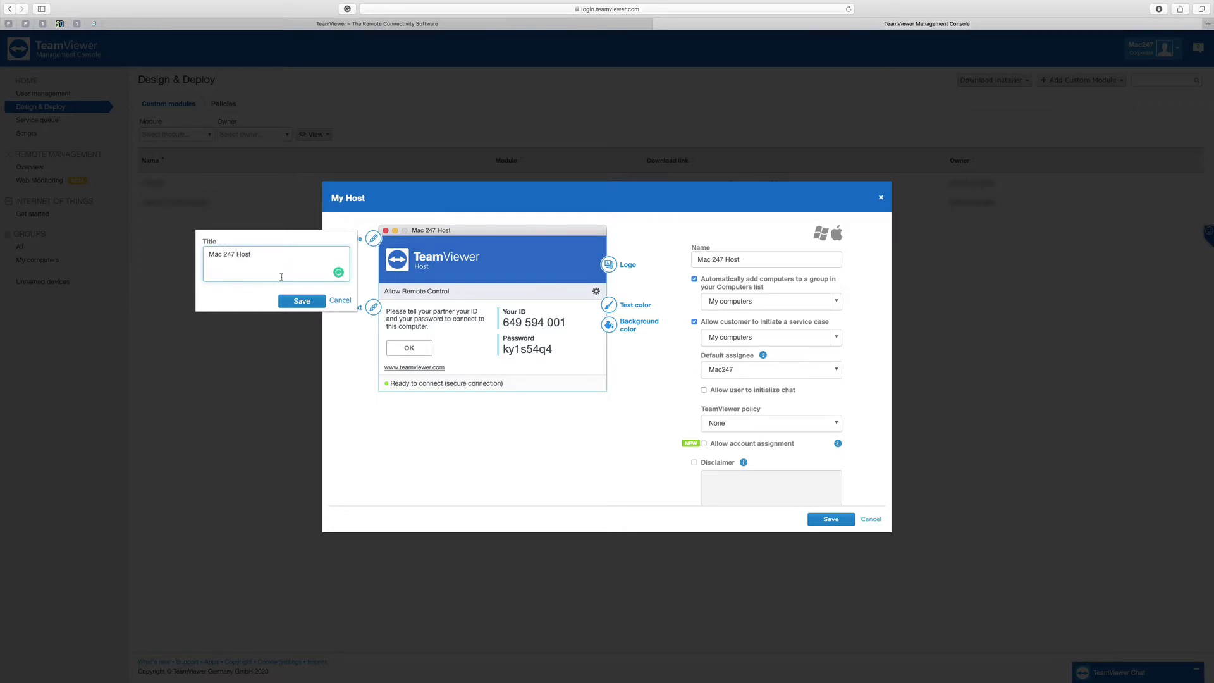
left_click(302, 300)
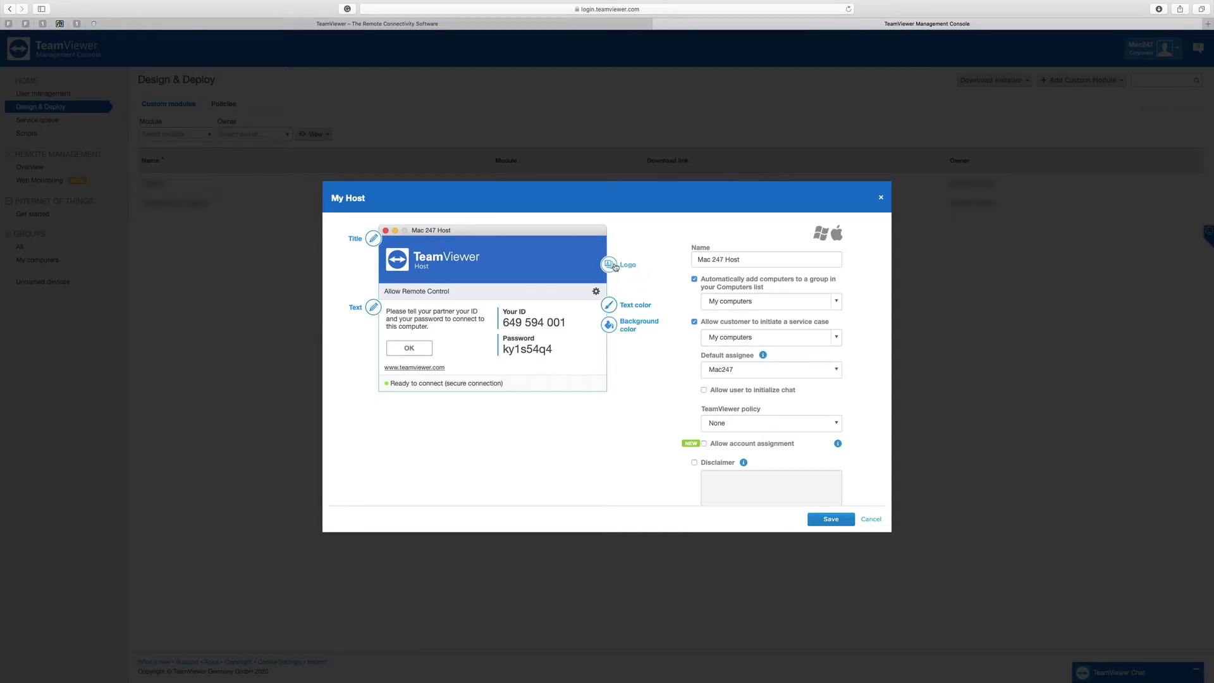
Upload the Mac 247 apple image as the host module's logo.
left_click(610, 265)
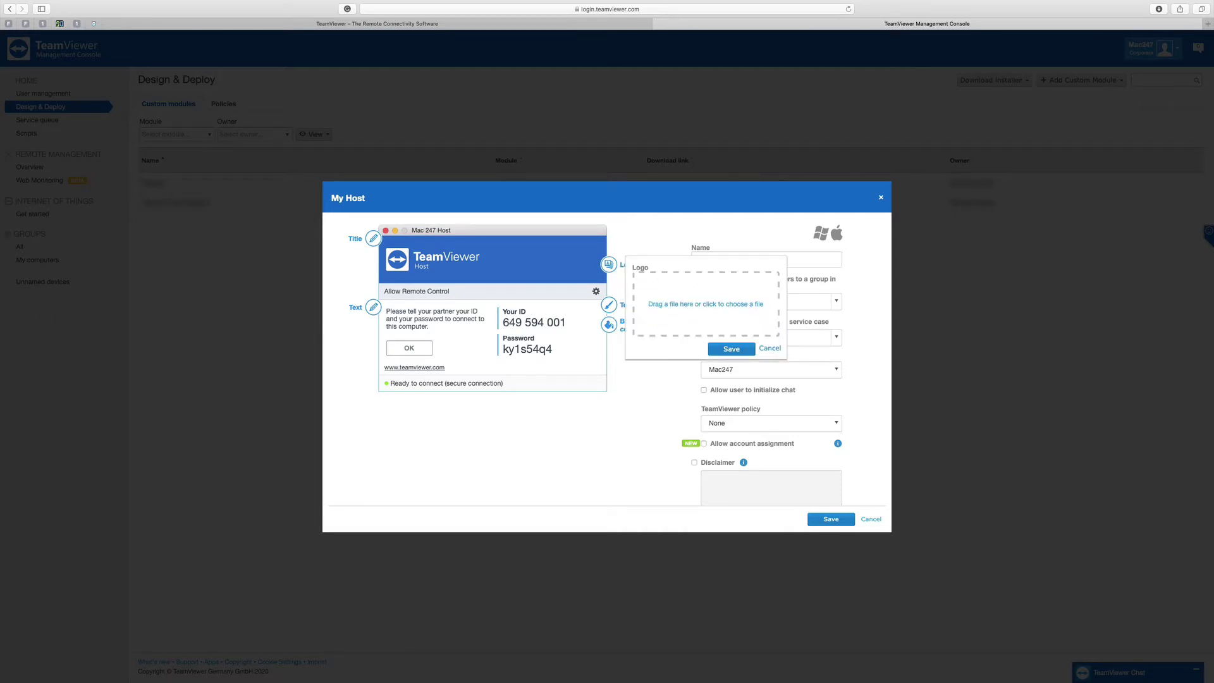
left_click_drag(278, 330, 698, 304)
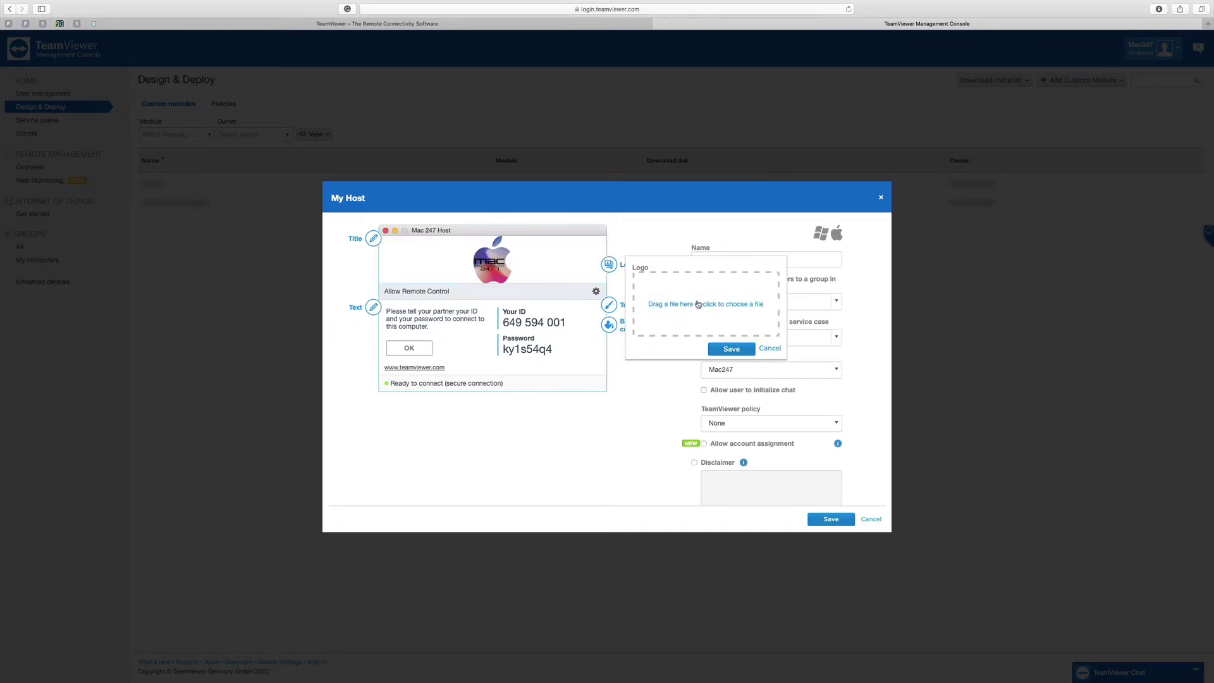
left_click(731, 349)
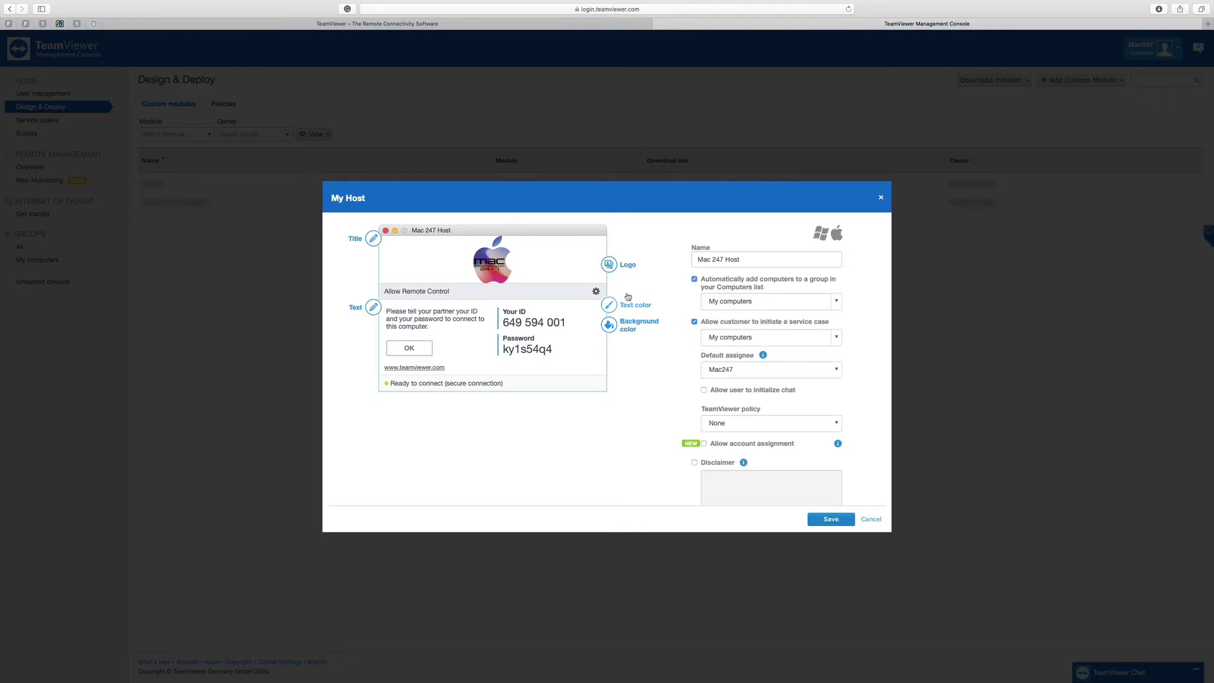
Set the host module's text colour to bright blue #0c1ef6.
left_click(608, 305)
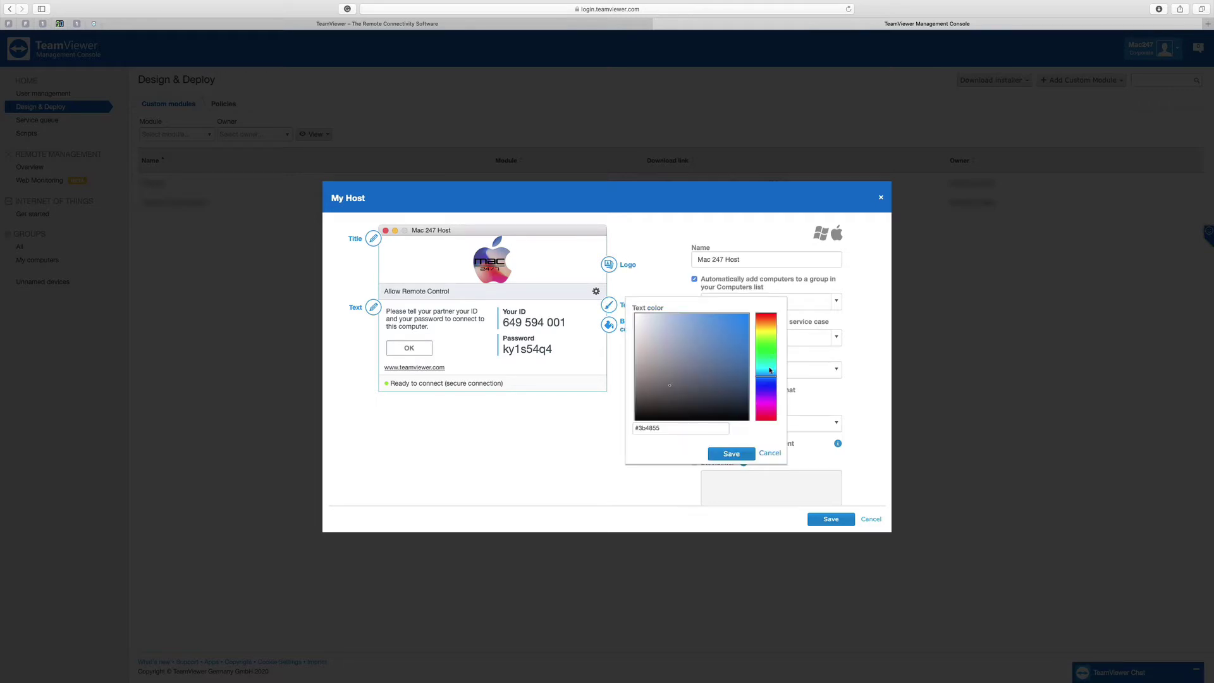
left_click(759, 385)
left_click_drag(716, 373, 743, 316)
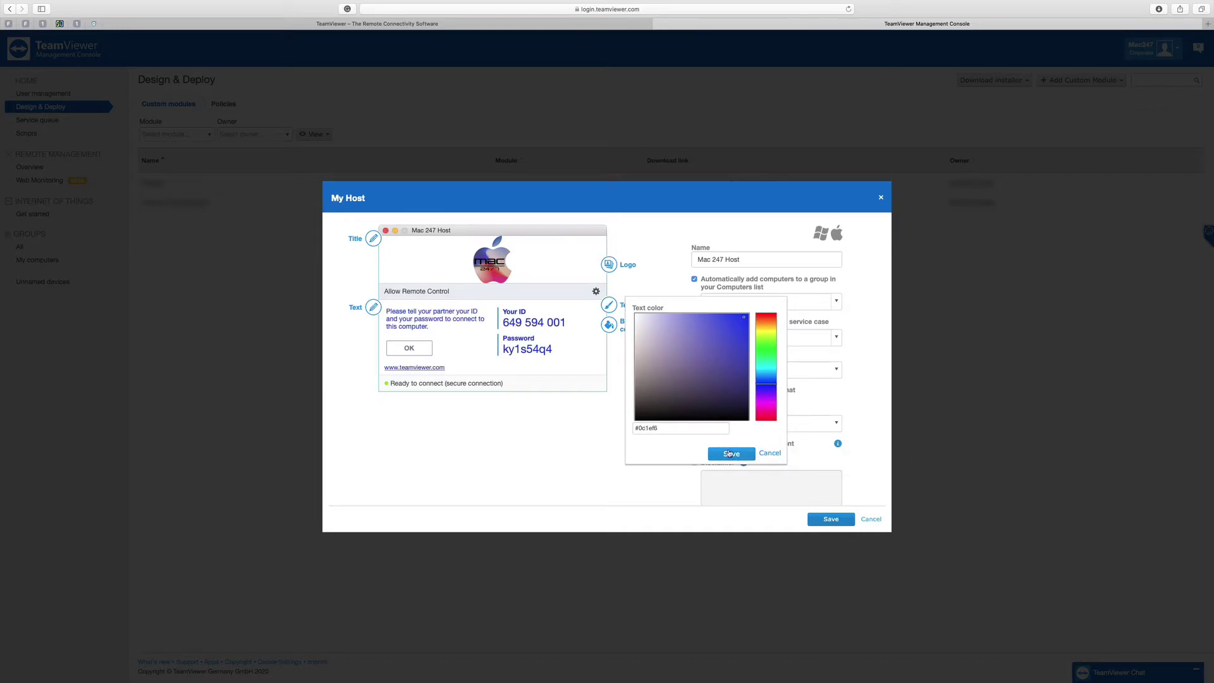
left_click(731, 454)
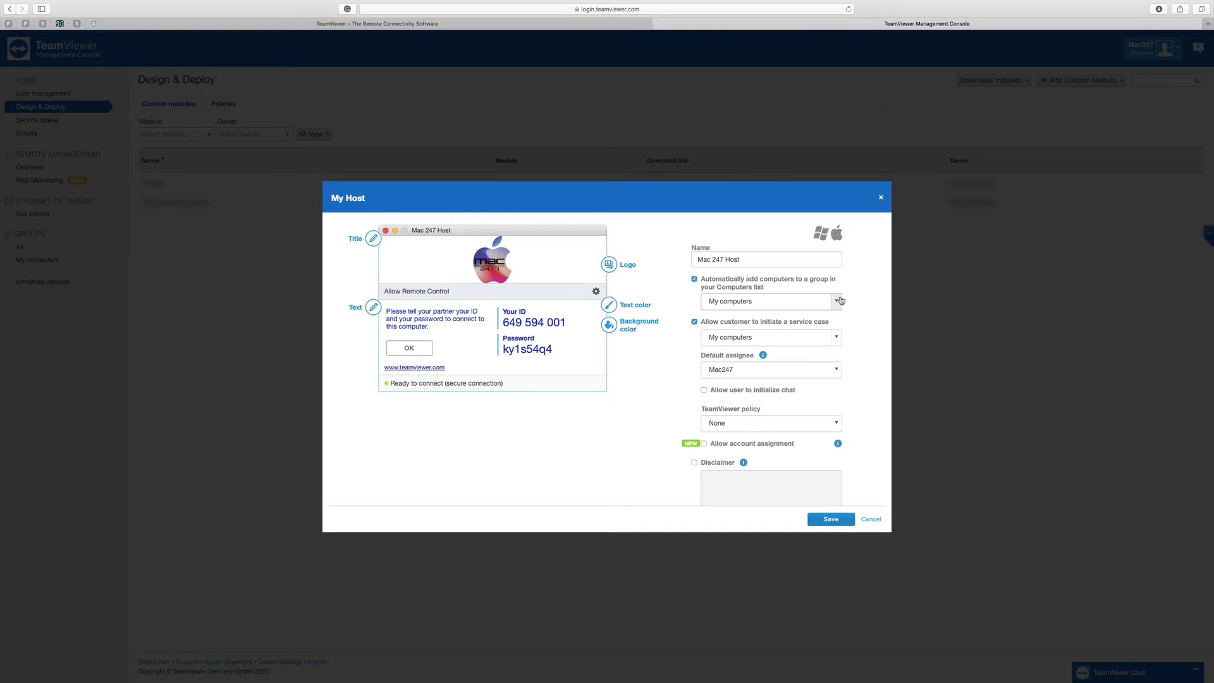
Choose My computers as the group that newly installed computers join automatically.
left_click(718, 302)
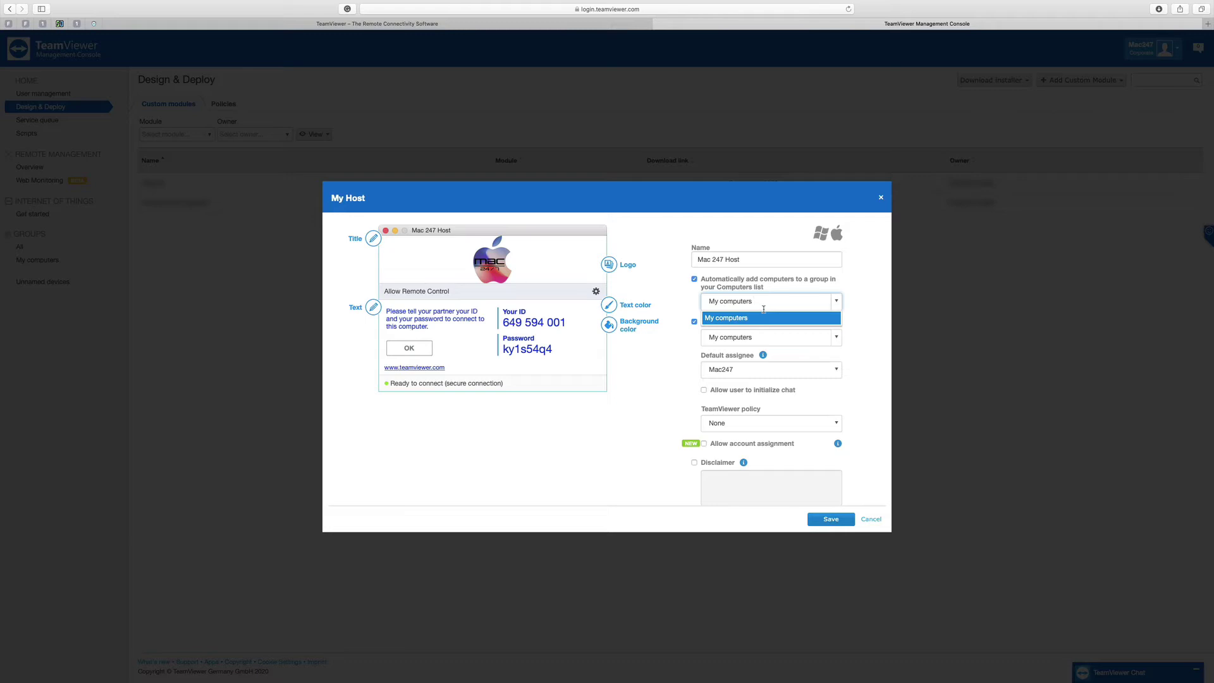
left_click(859, 363)
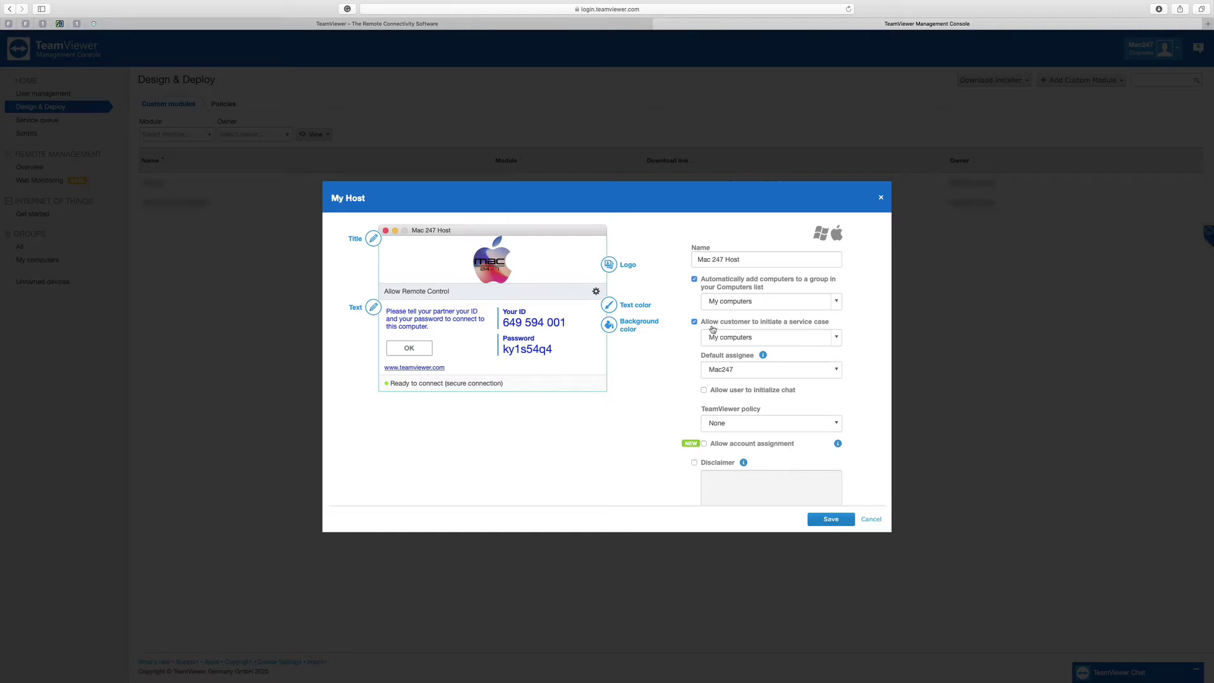
scroll(696, 370, "down", 1)
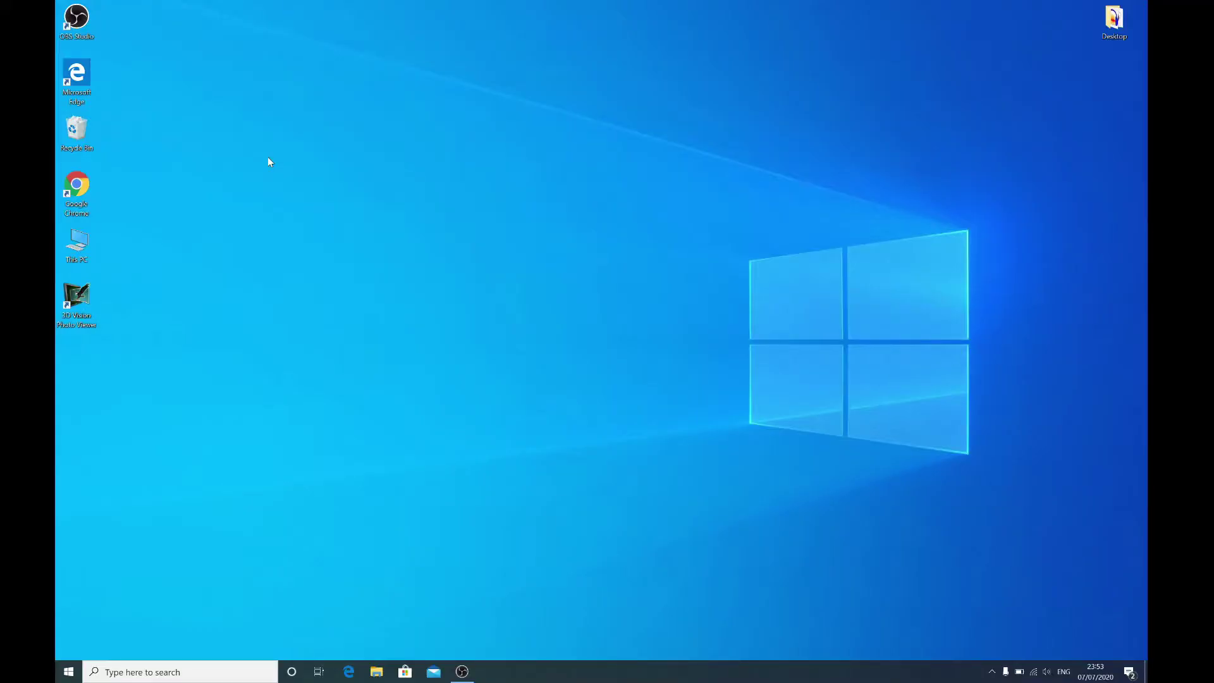
Open Chrome and load get.teamviewer.com/636fps4 to download TeamViewer_Host_Setup (8).exe.
double_click(76, 184)
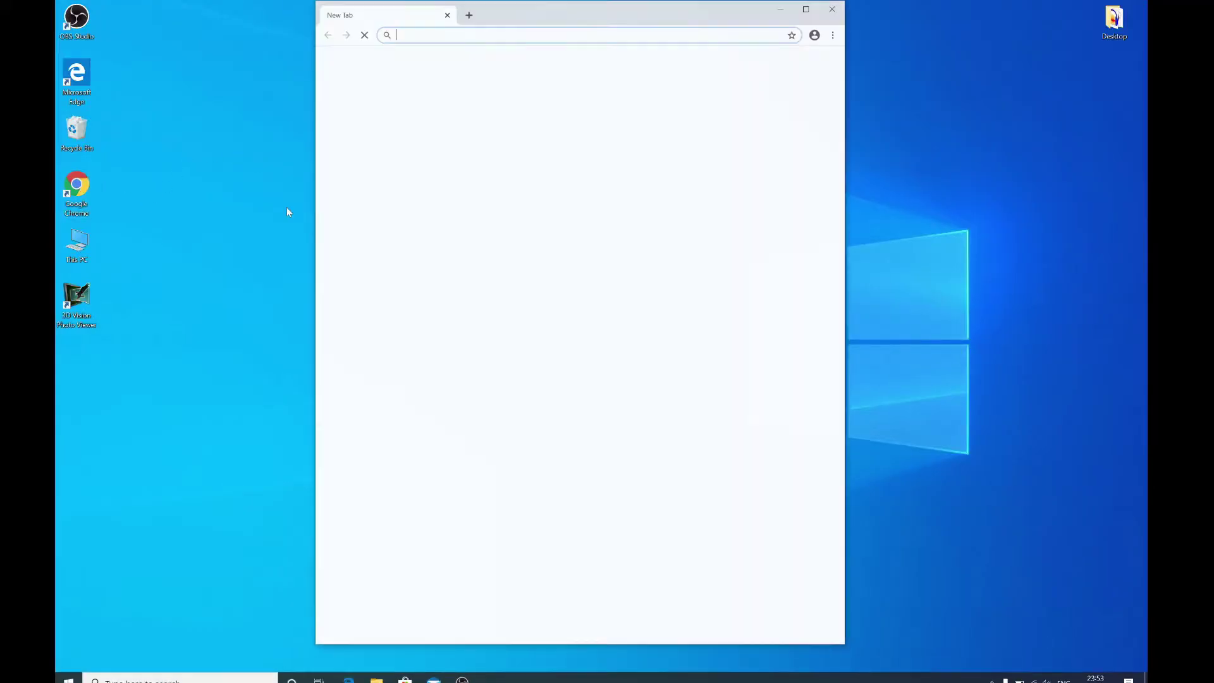
type("get.te")
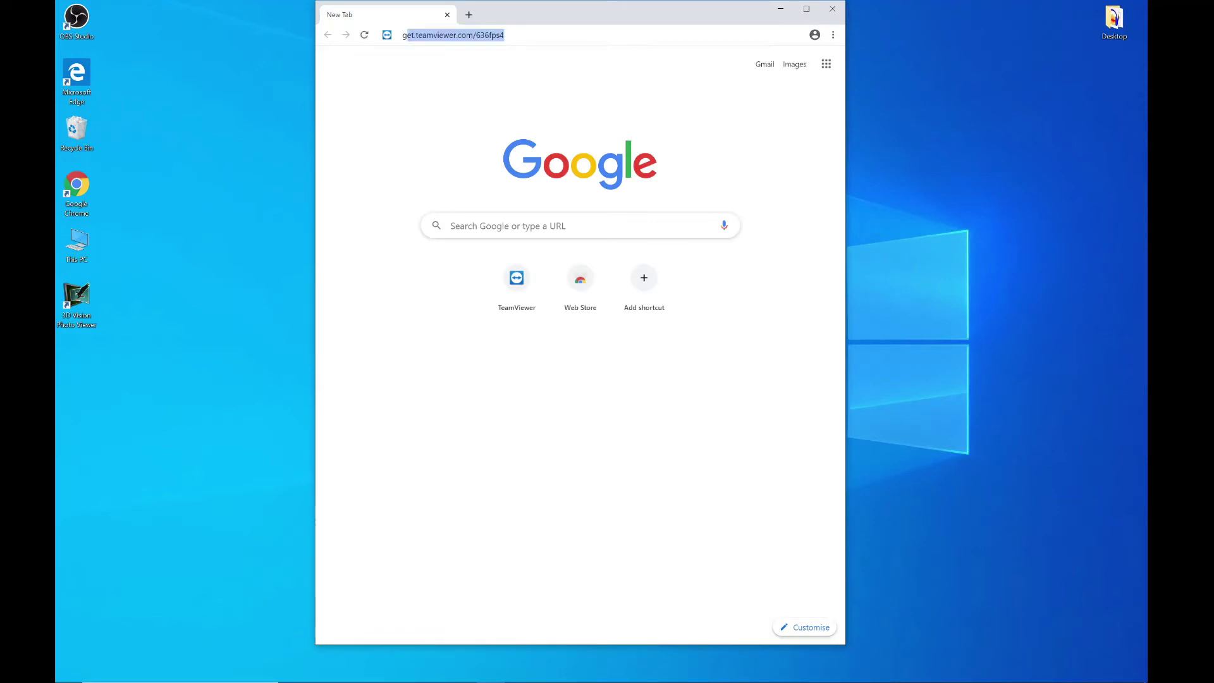
type("amviewer")
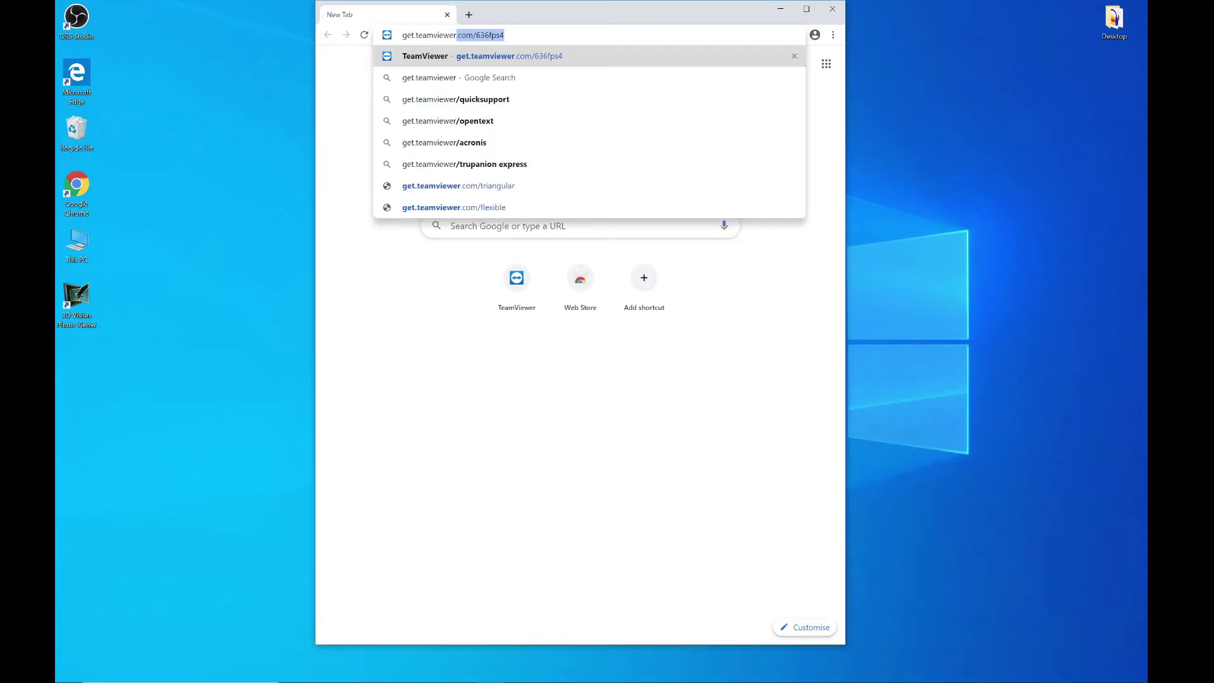
key("Return")
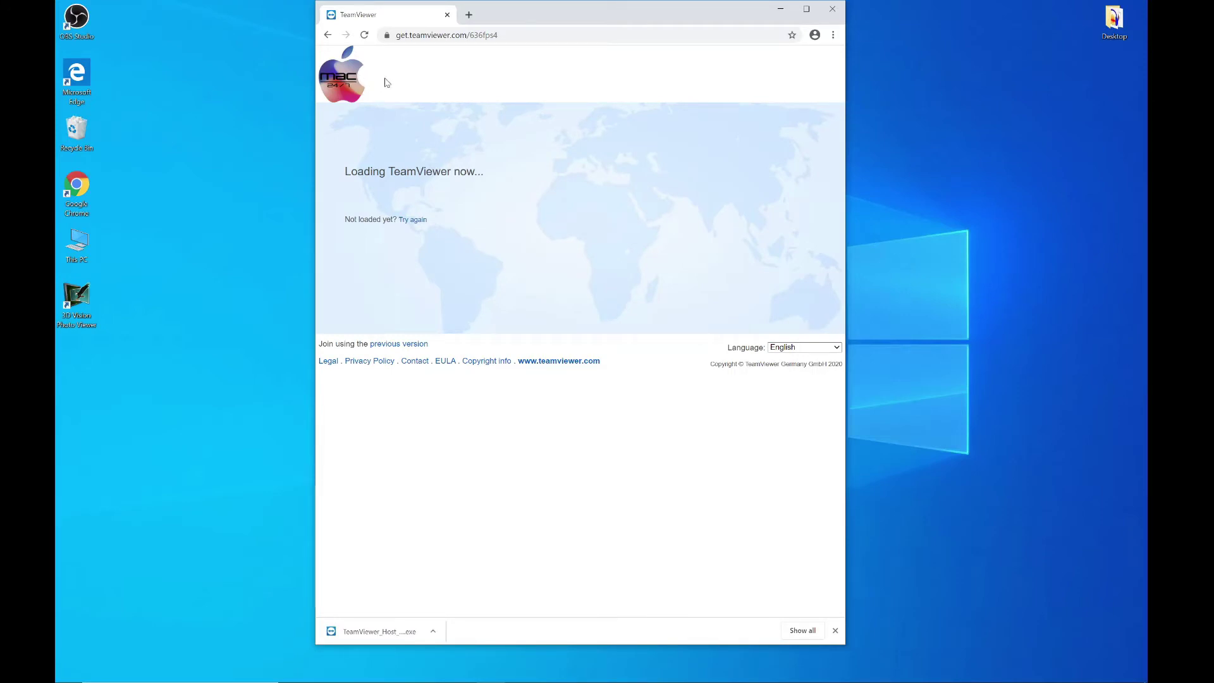
Run the Host installer with Company / Commercial use and the licence terms accepted.
left_click(395, 633)
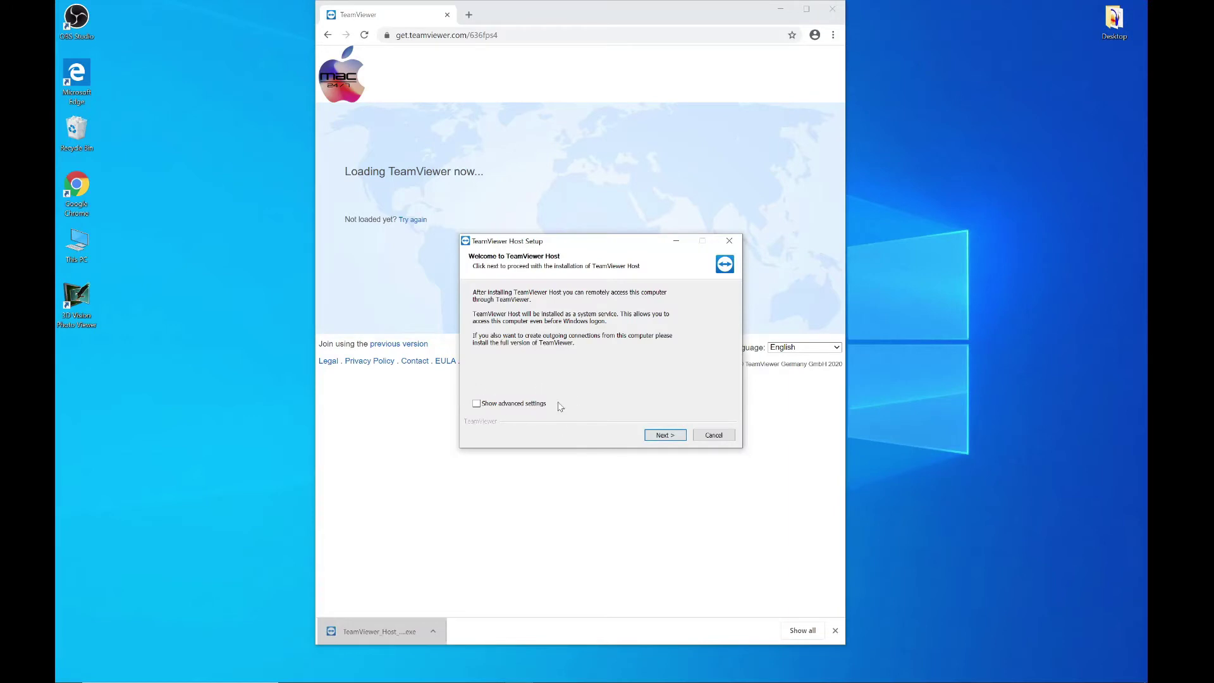
left_click(665, 435)
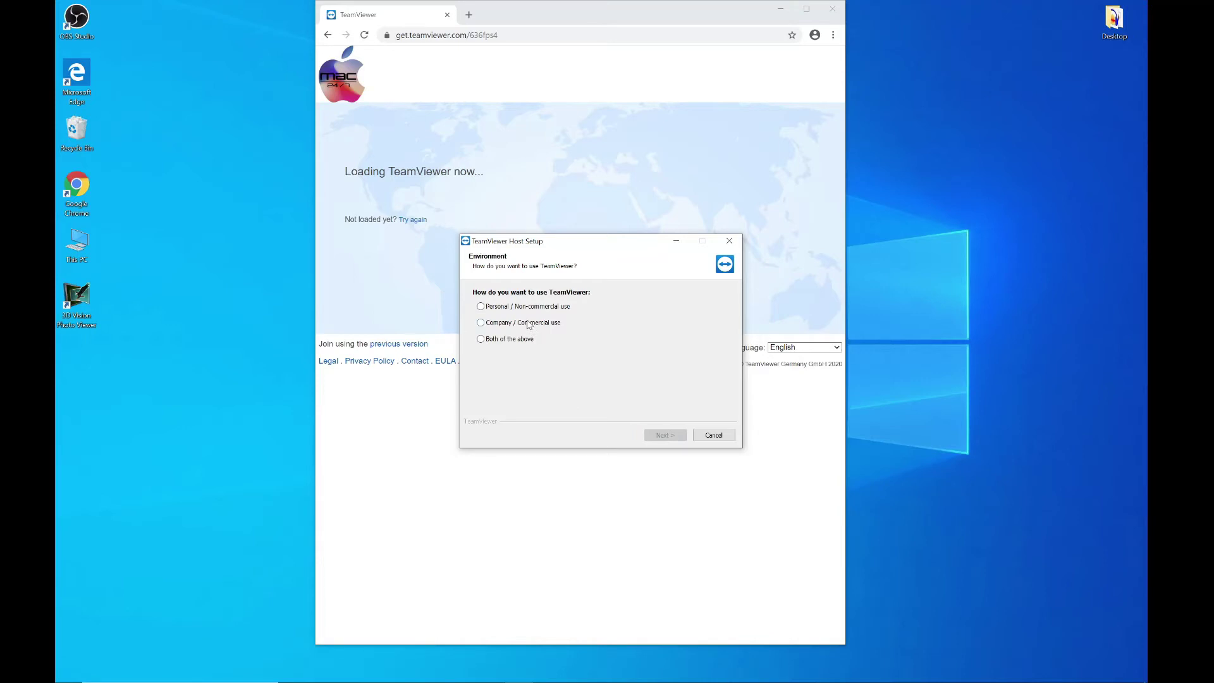
left_click(495, 324)
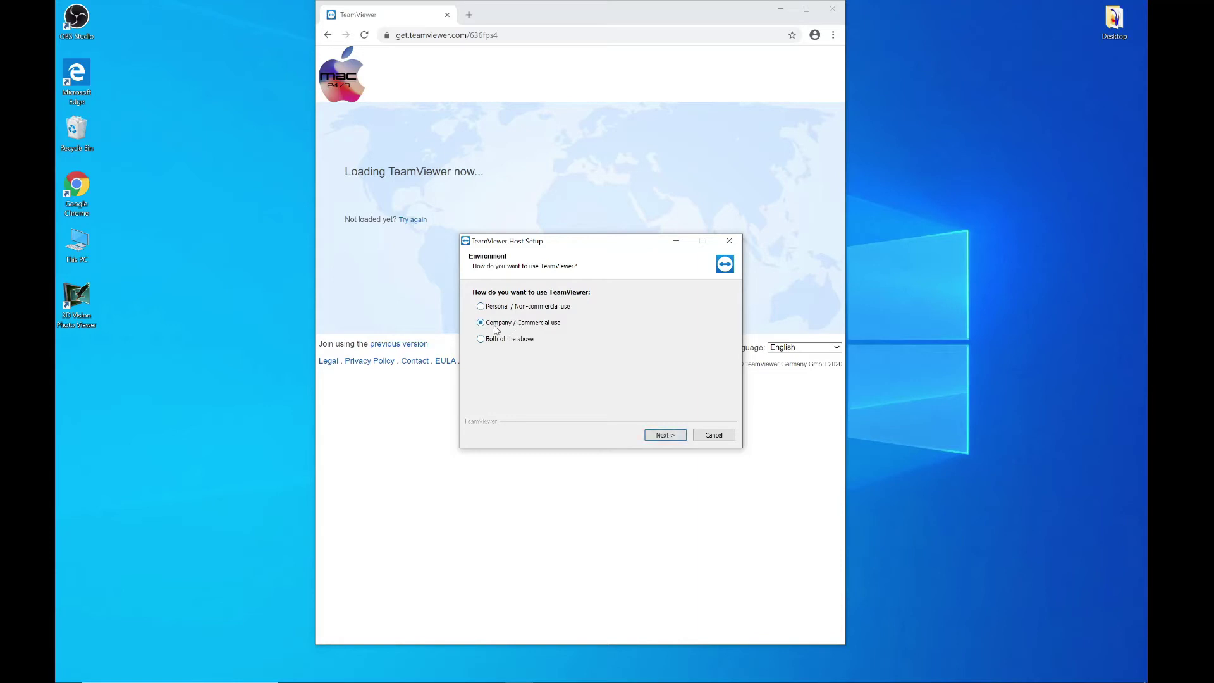
left_click(669, 436)
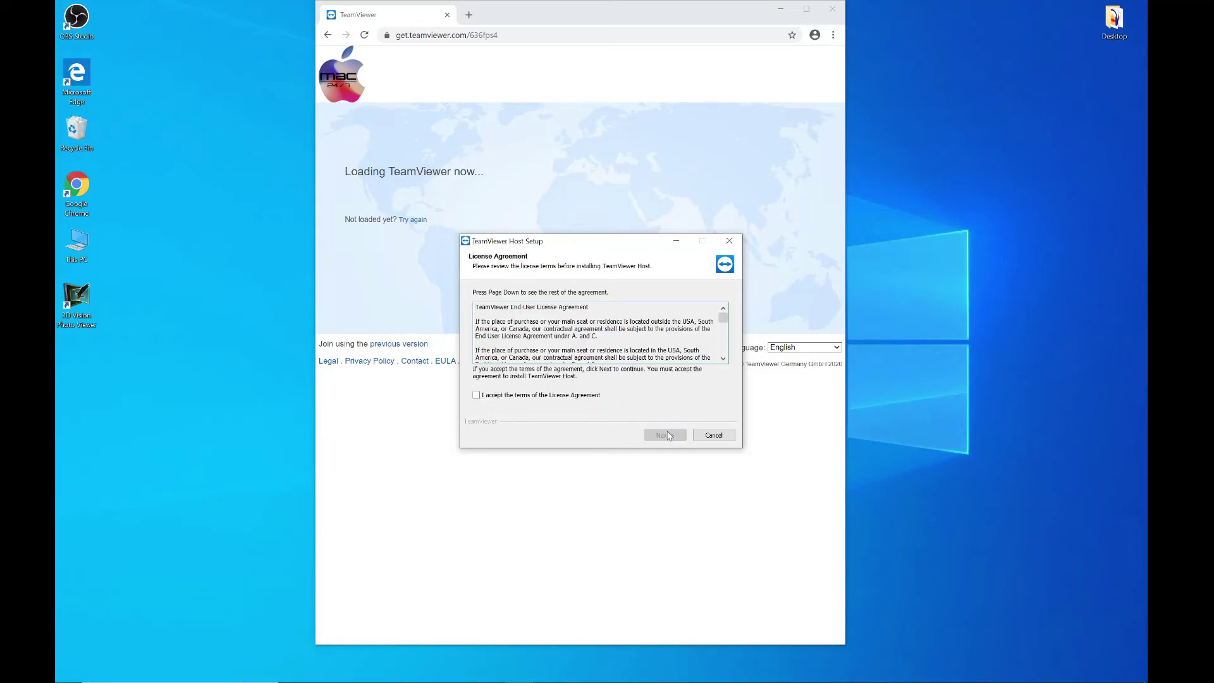
left_click(545, 397)
left_click(667, 435)
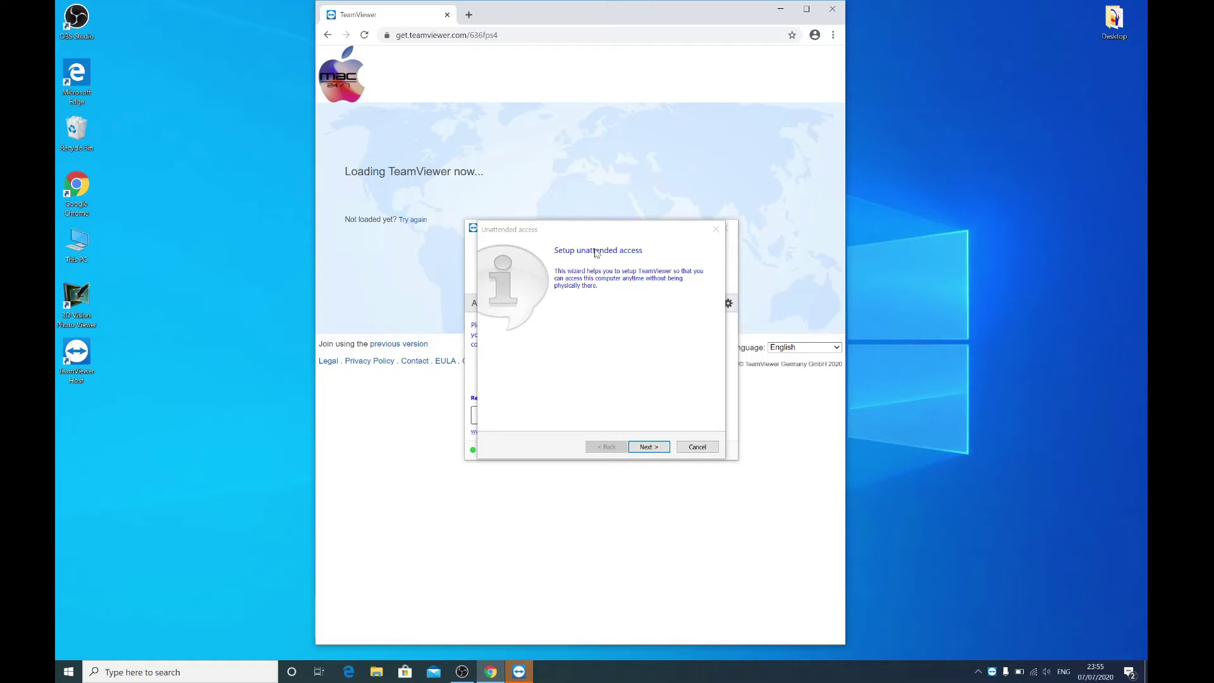
Enter computer name Mac 247 and a personal password in the Unattended access wizard.
left_click(644, 447)
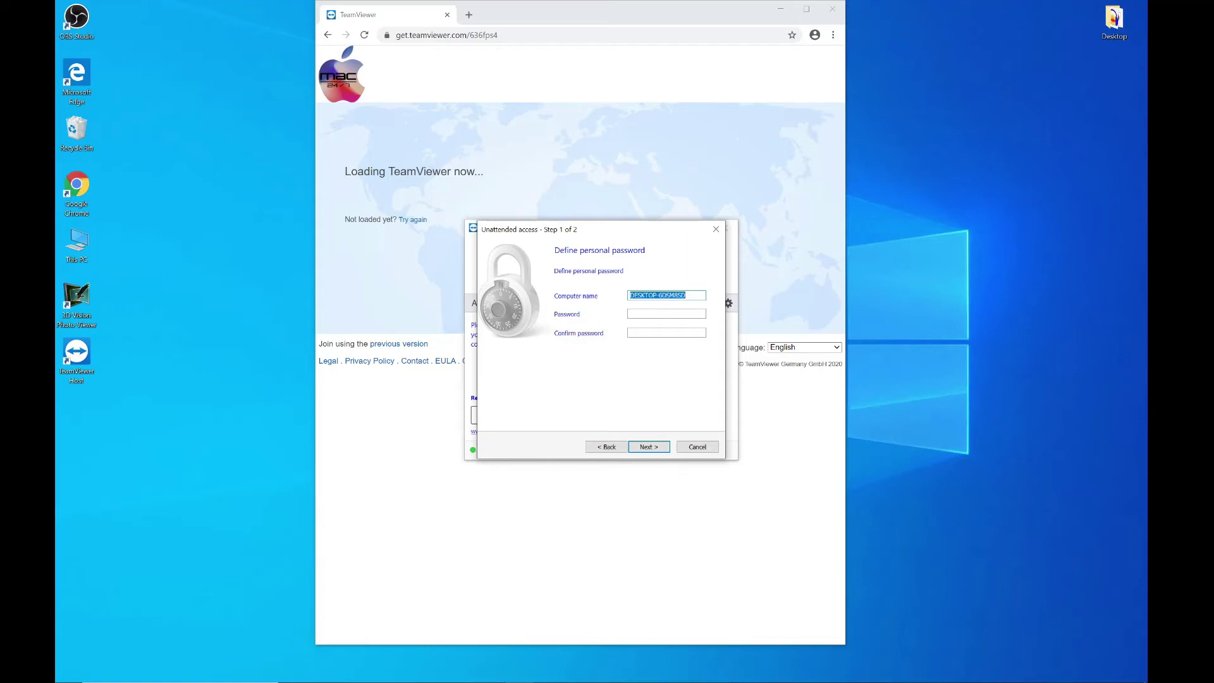
type("Mac 247")
left_click(666, 314)
type("•••••••")
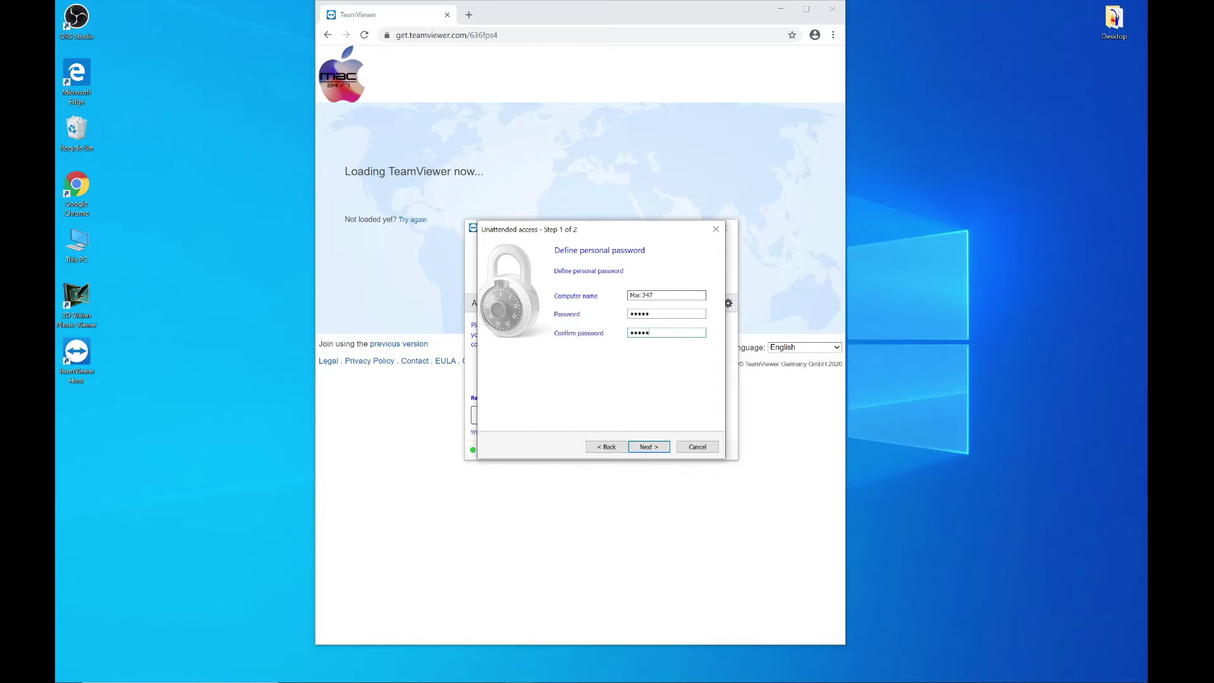
left_click(647, 447)
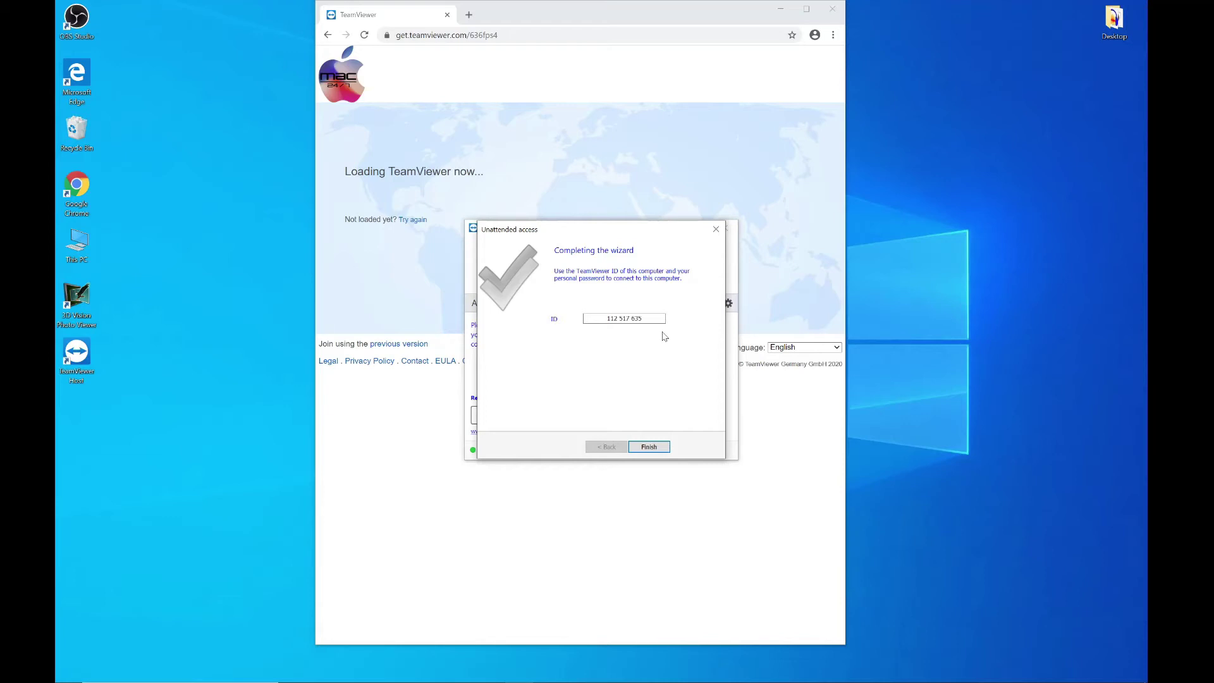
Finish the unattended access wizard, allow account assignment, and dismiss the Mac 247 Host window.
left_click(648, 446)
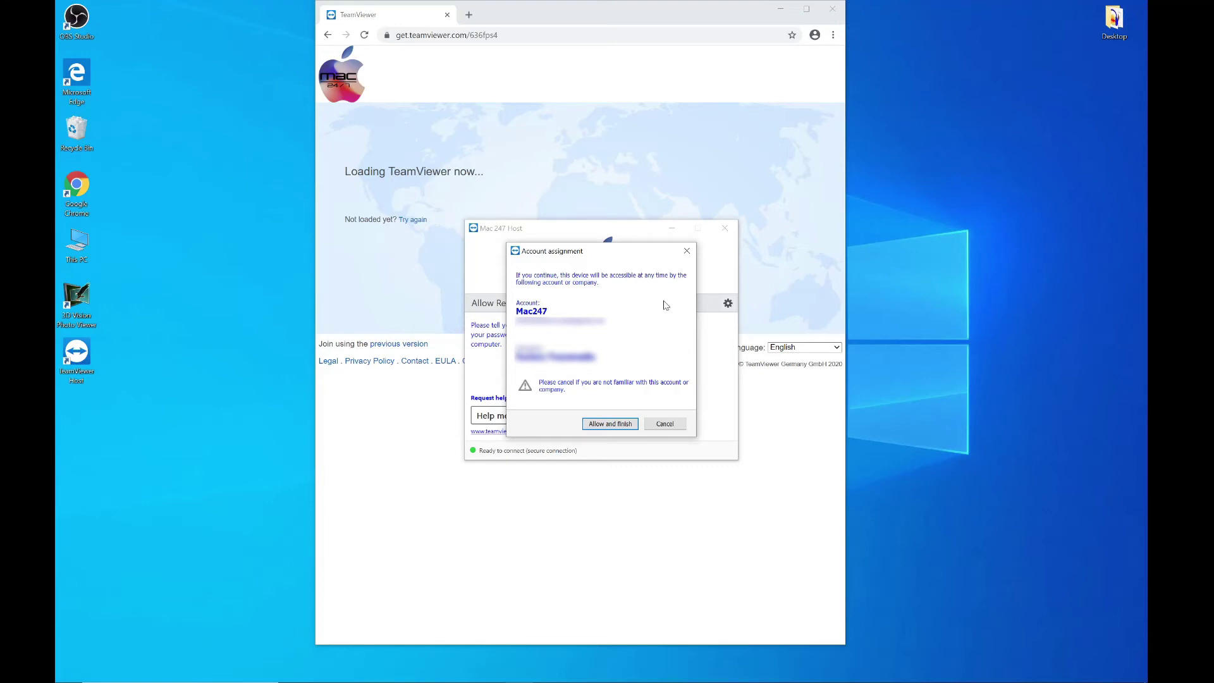
left_click(607, 426)
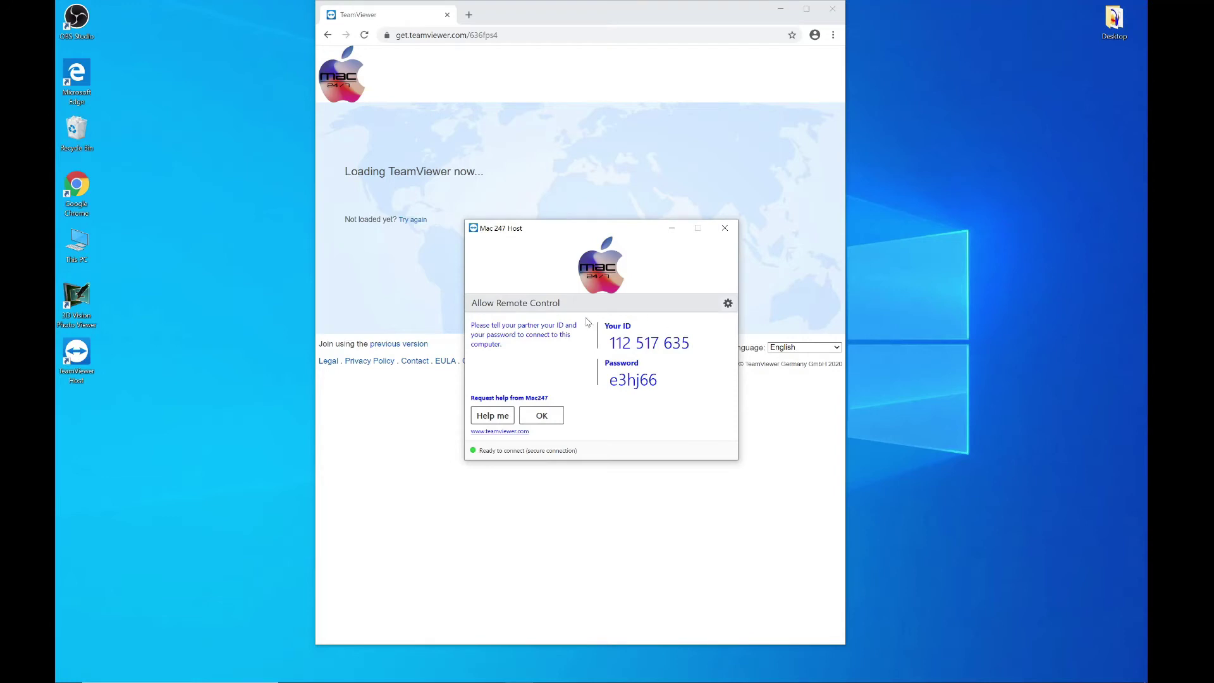
left_click(548, 416)
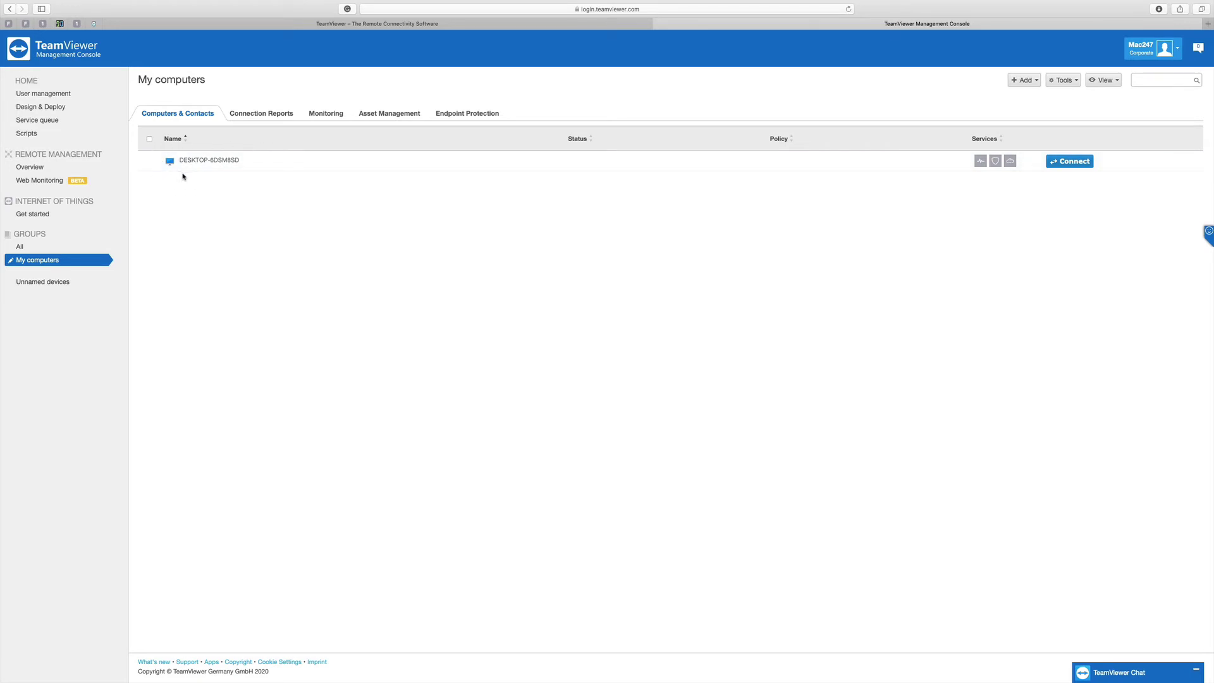
mouse_move(149, 164)
left_click(1114, 160)
left_click(1113, 161)
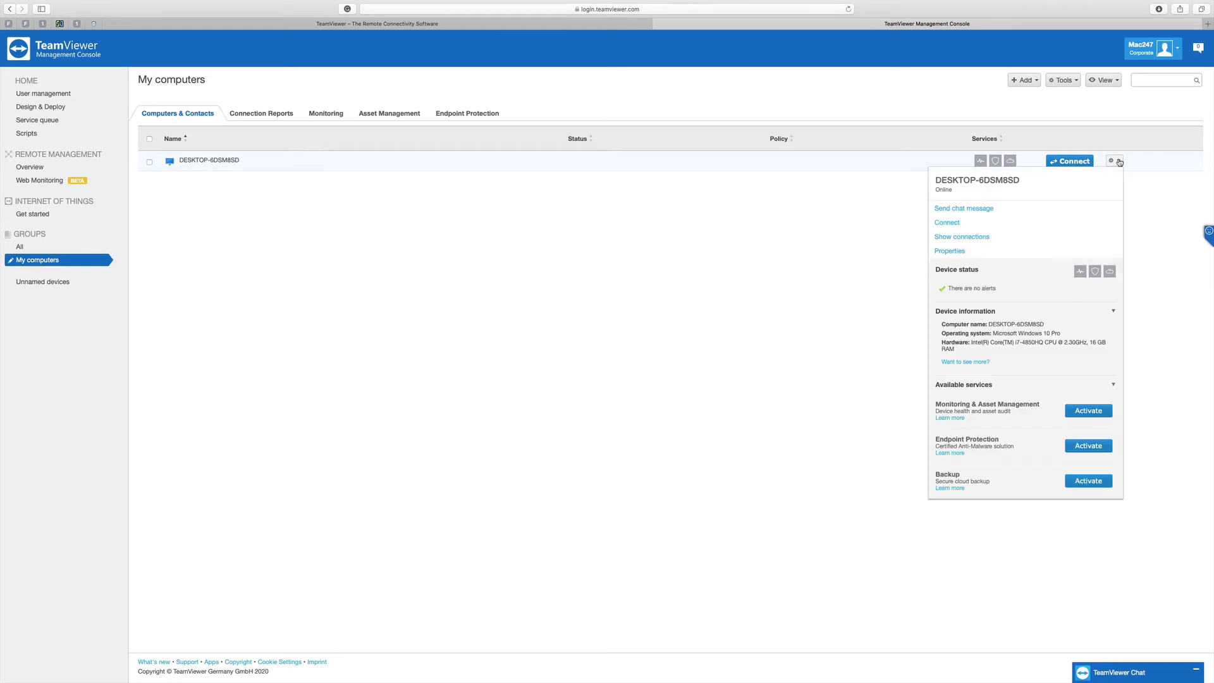
left_click(955, 253)
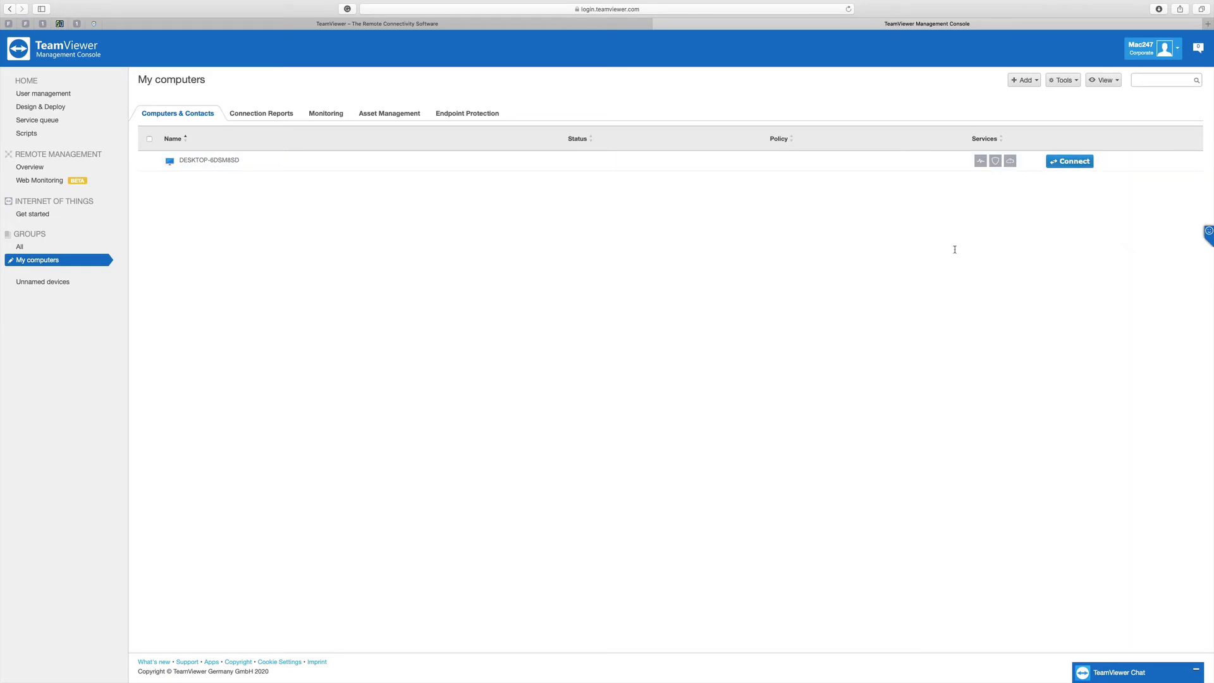
left_click_drag(676, 237, 604, 241)
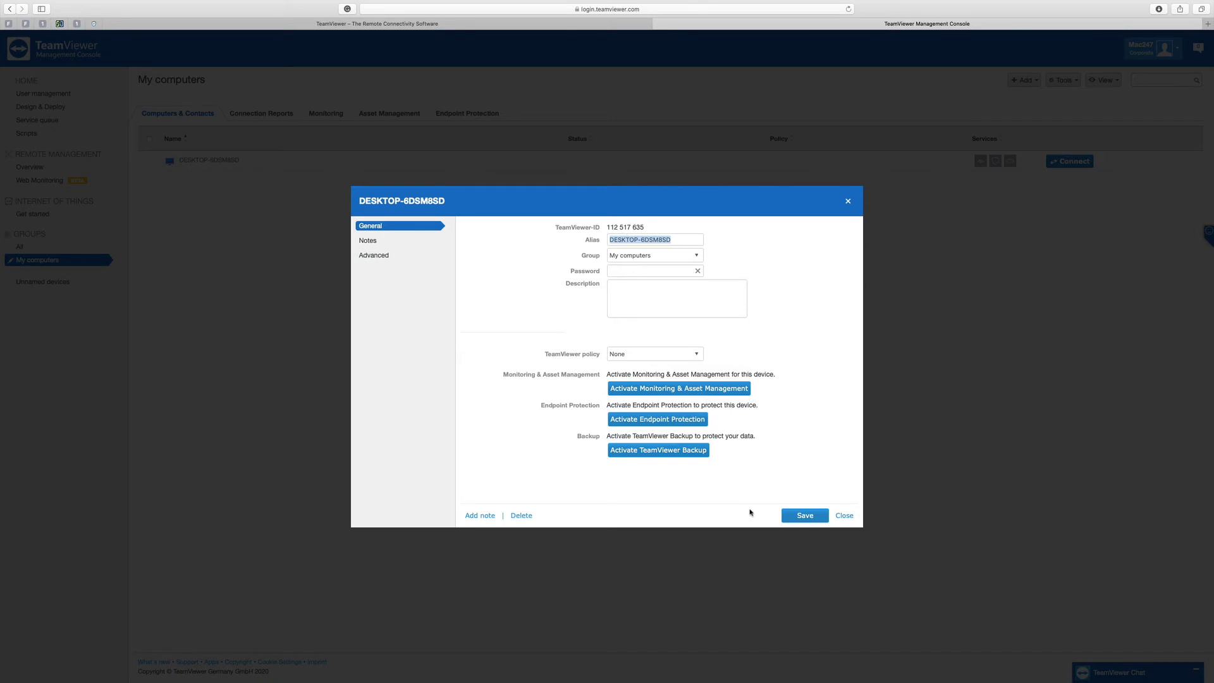
left_click(845, 516)
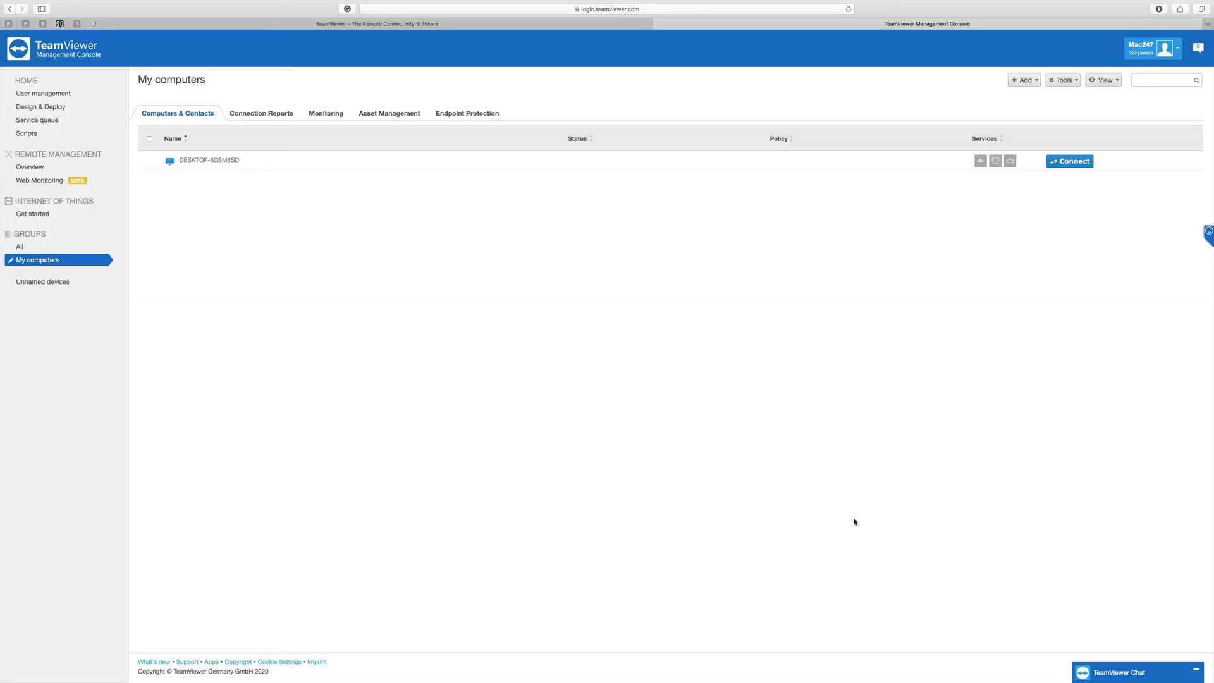
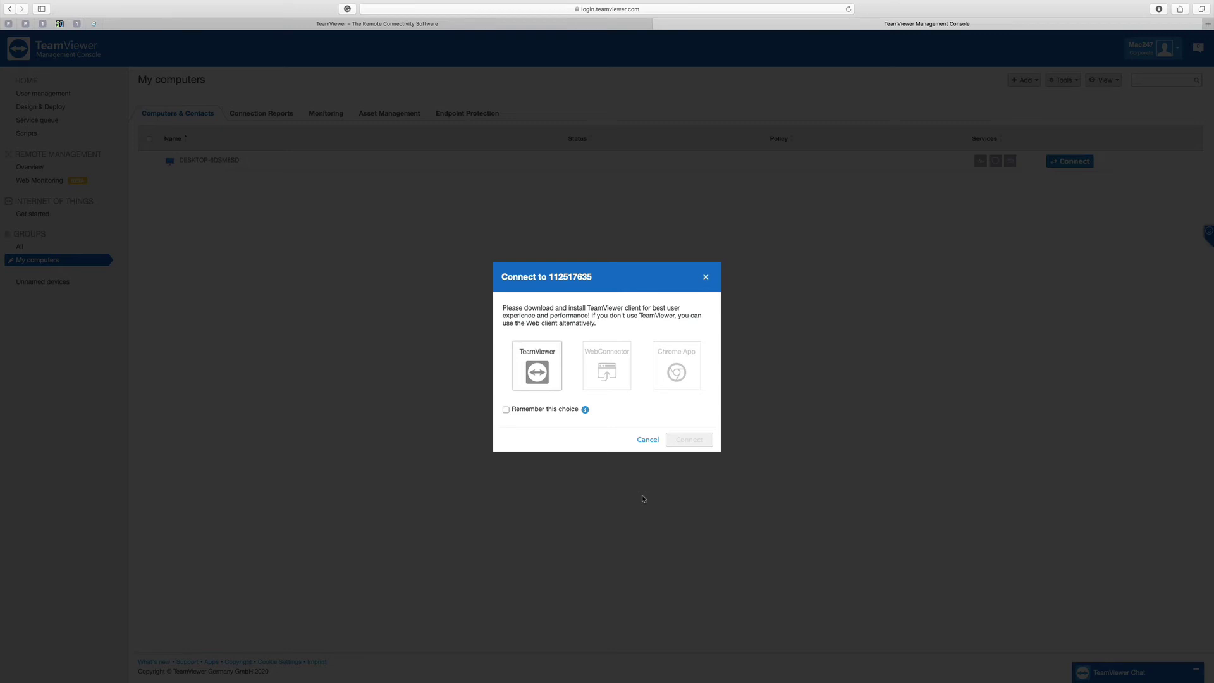
Connect through the installed TeamViewer app, remembering this choice, and allow the browser to launch it.
left_click(537, 369)
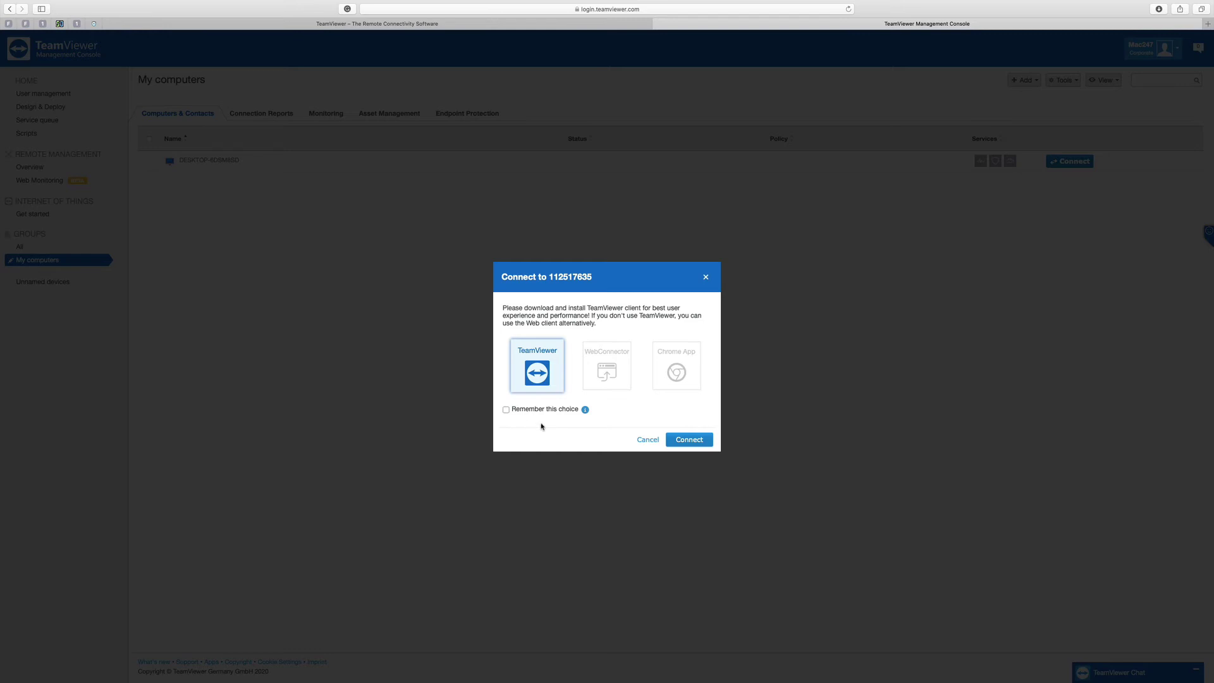
left_click(506, 410)
left_click(690, 440)
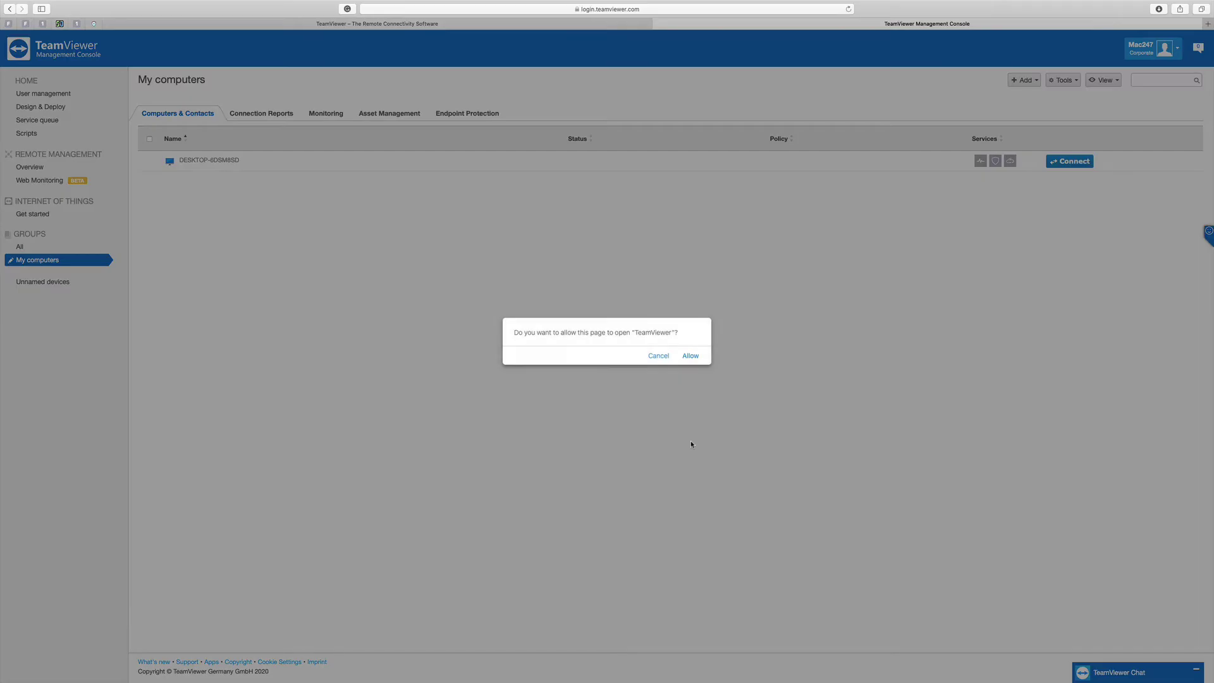
left_click(690, 356)
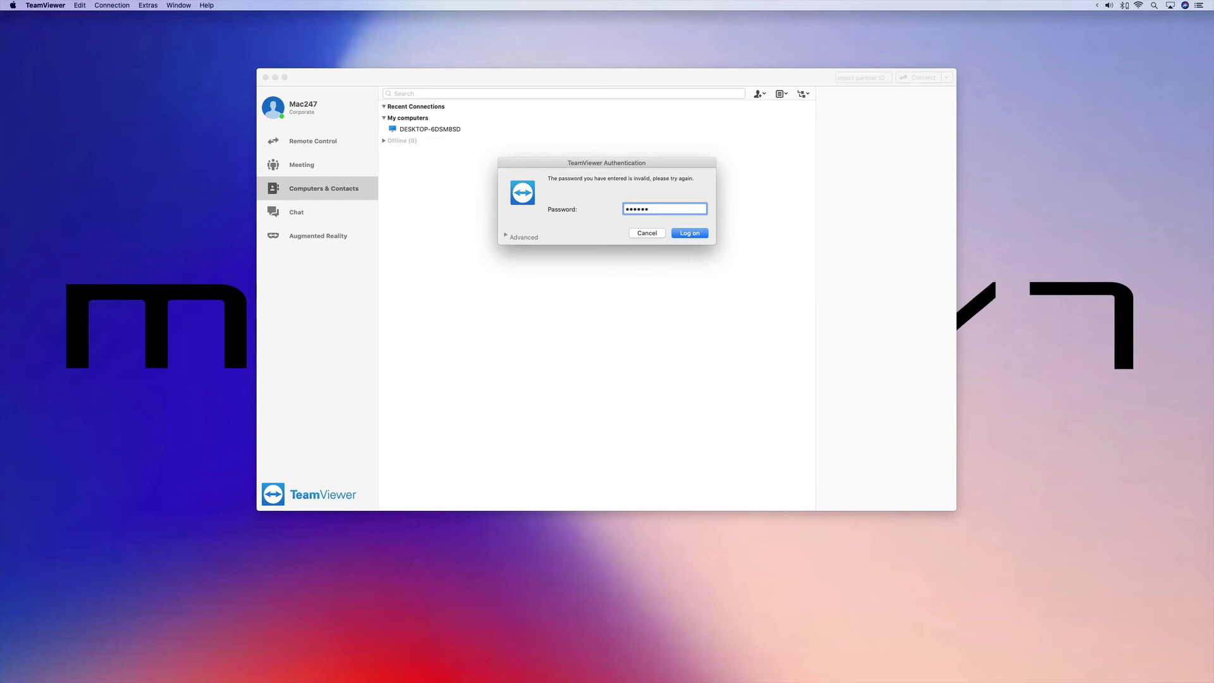
Log on to DESKTOP-6DSM8SD, then end the session without leaving a comment.
key("Return")
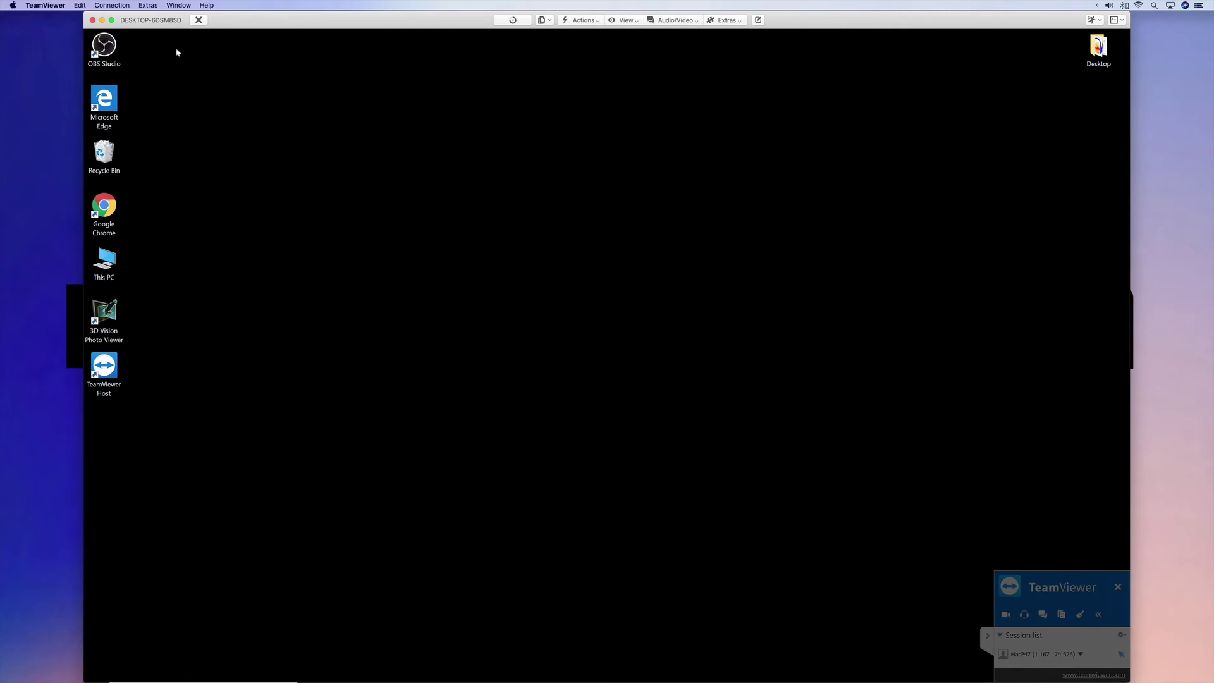
left_click(193, 20)
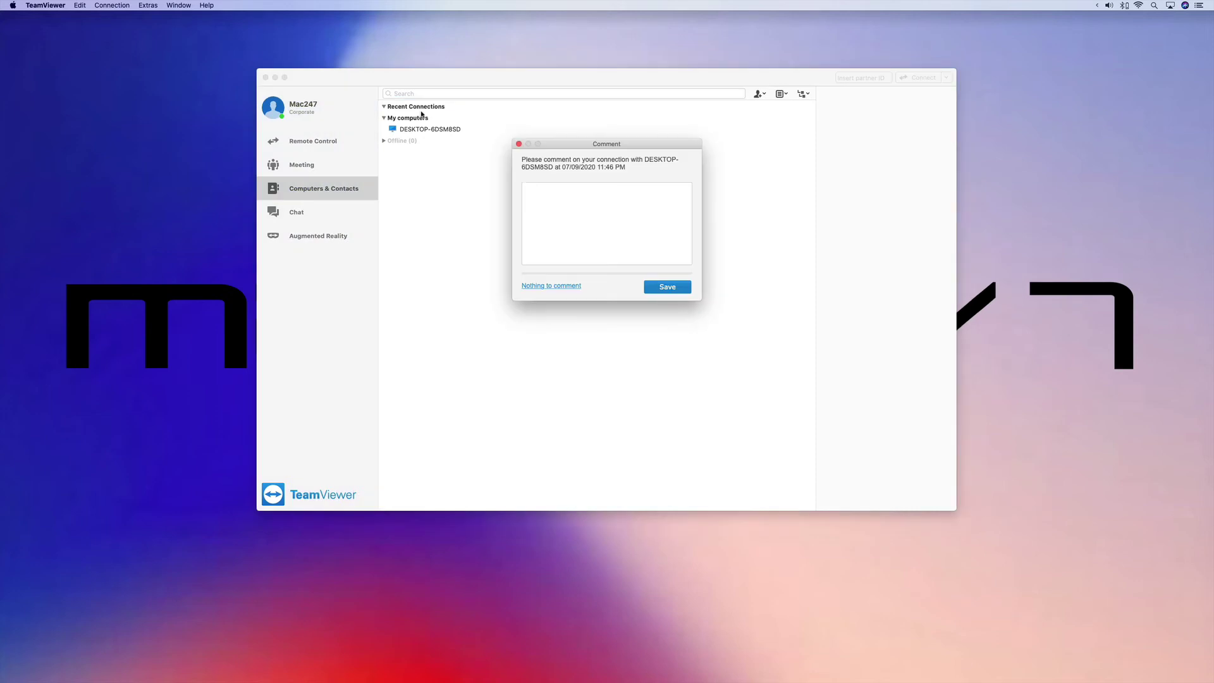
left_click(547, 286)
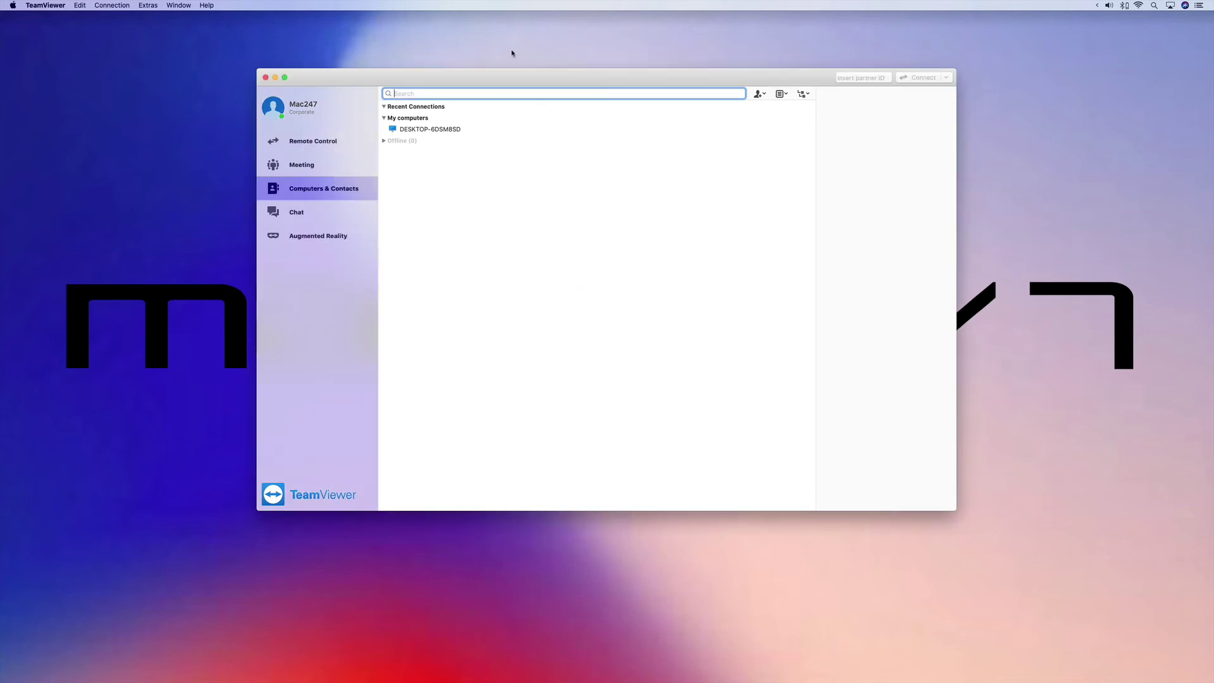
In DESKTOP-6DSM8SD's properties, set the alias to 'Mac 247' and save its access password.
left_click(457, 129)
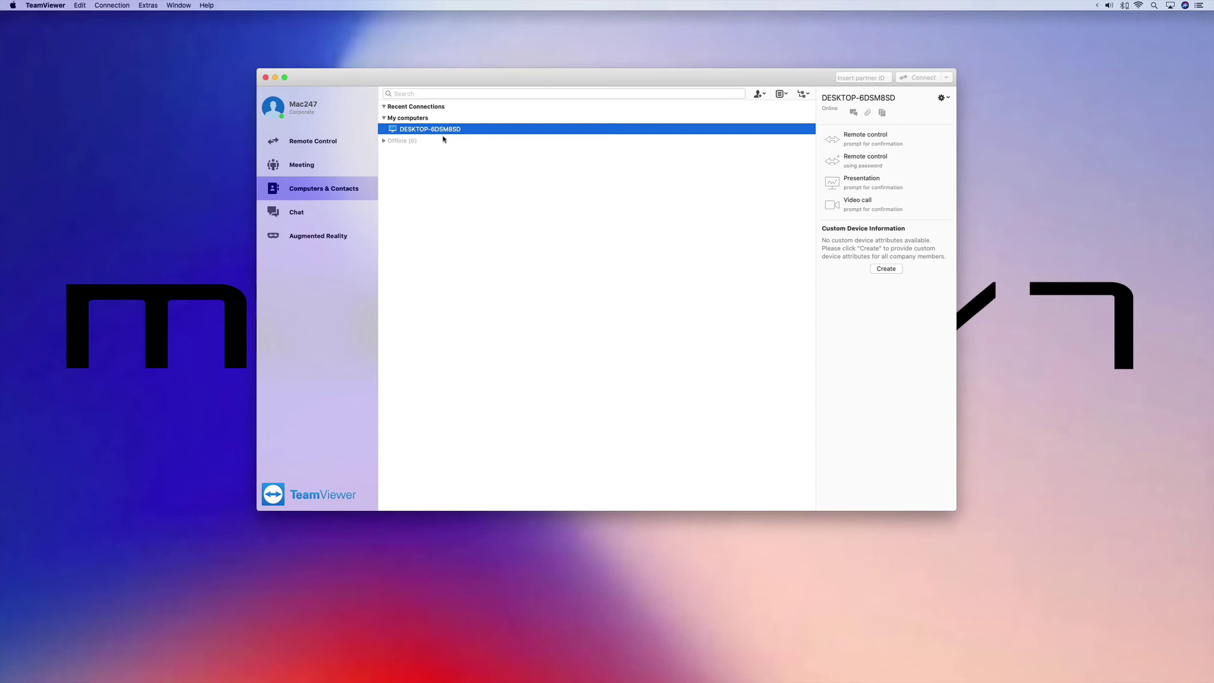
left_click(948, 99)
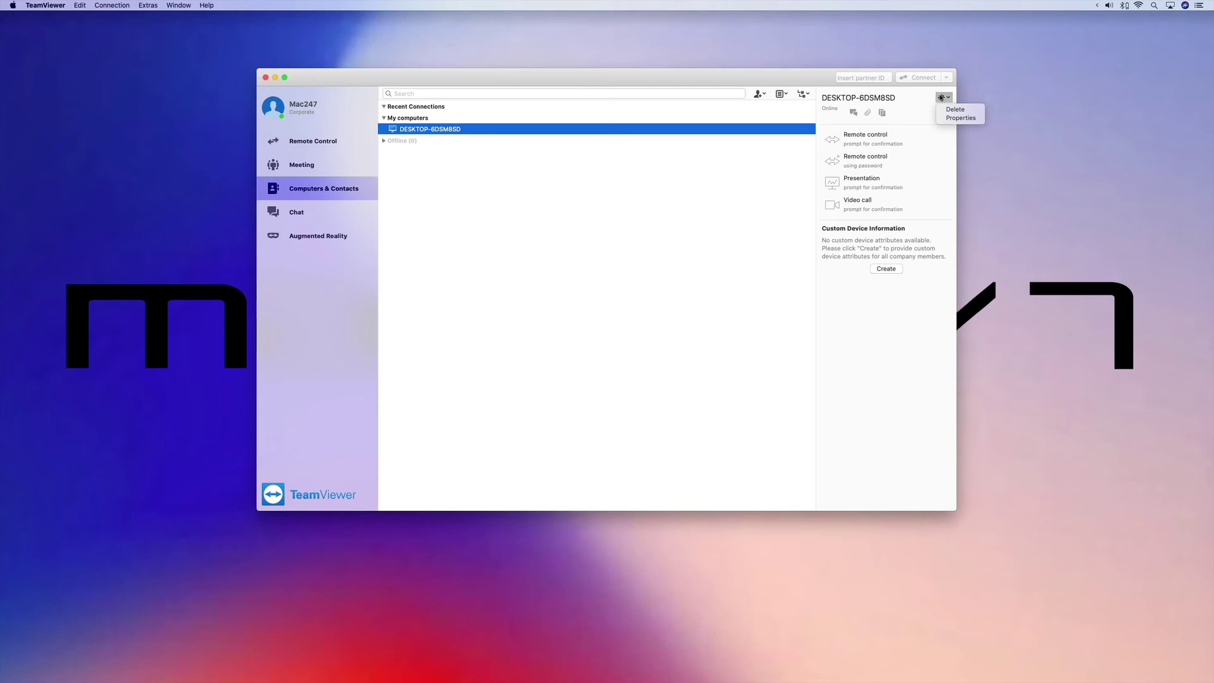
left_click(955, 118)
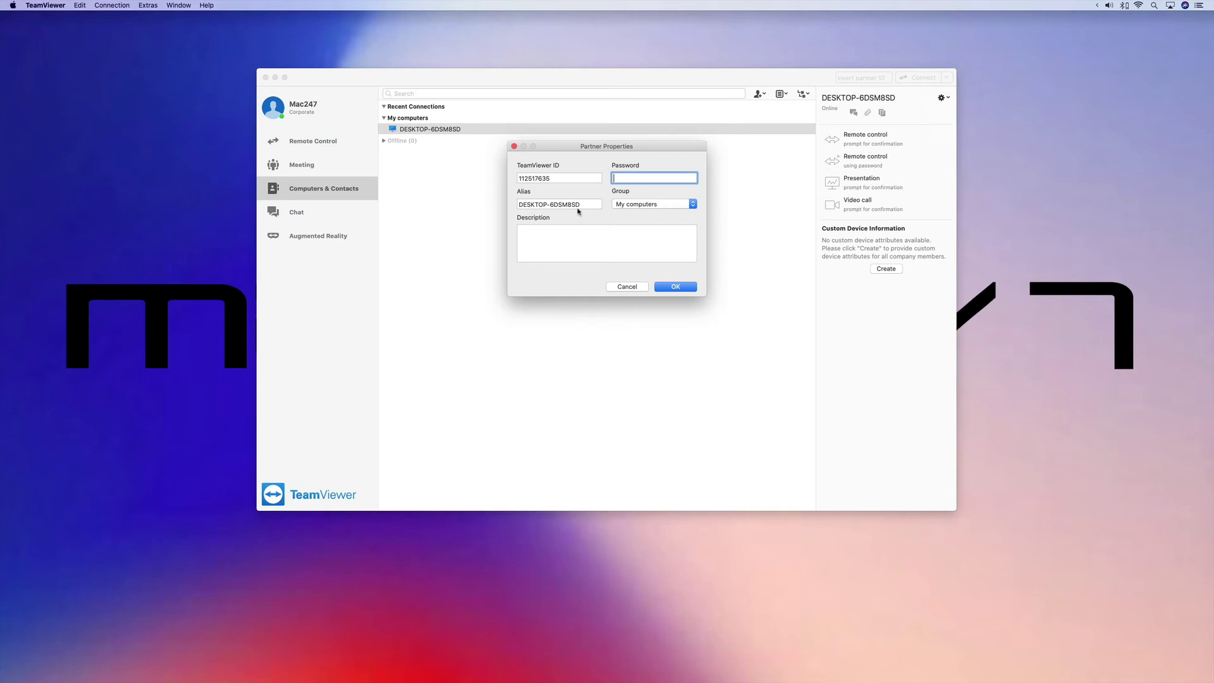
key("Tab")
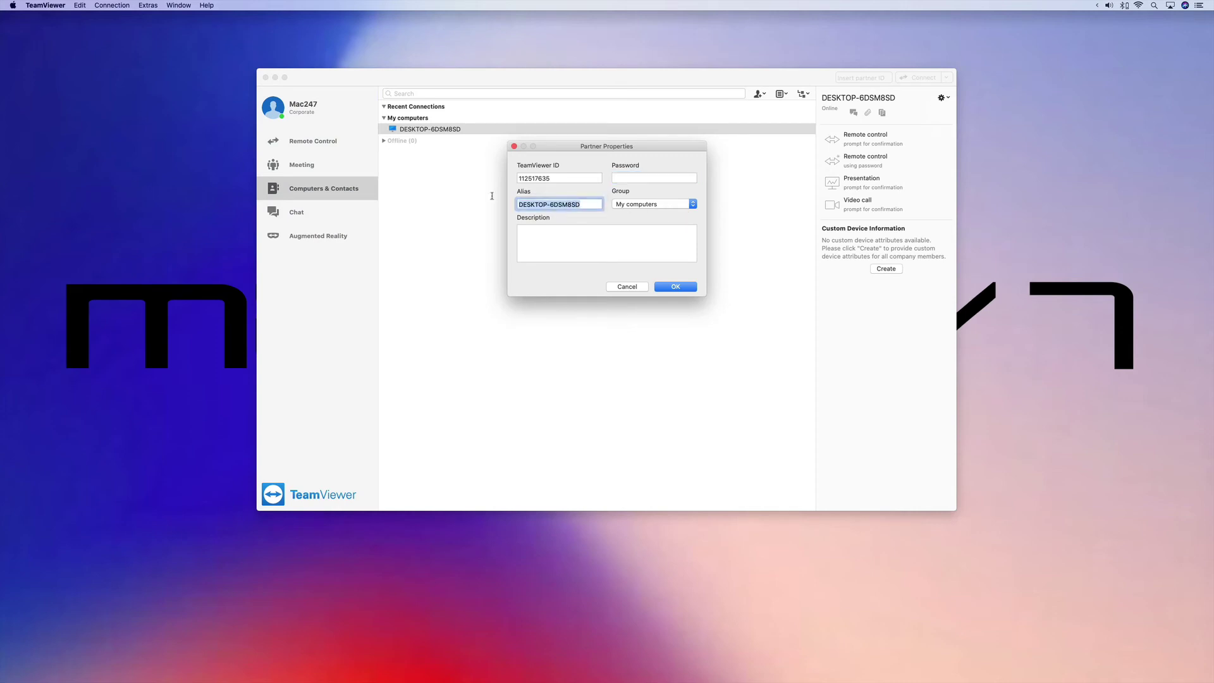
type("Mac ")
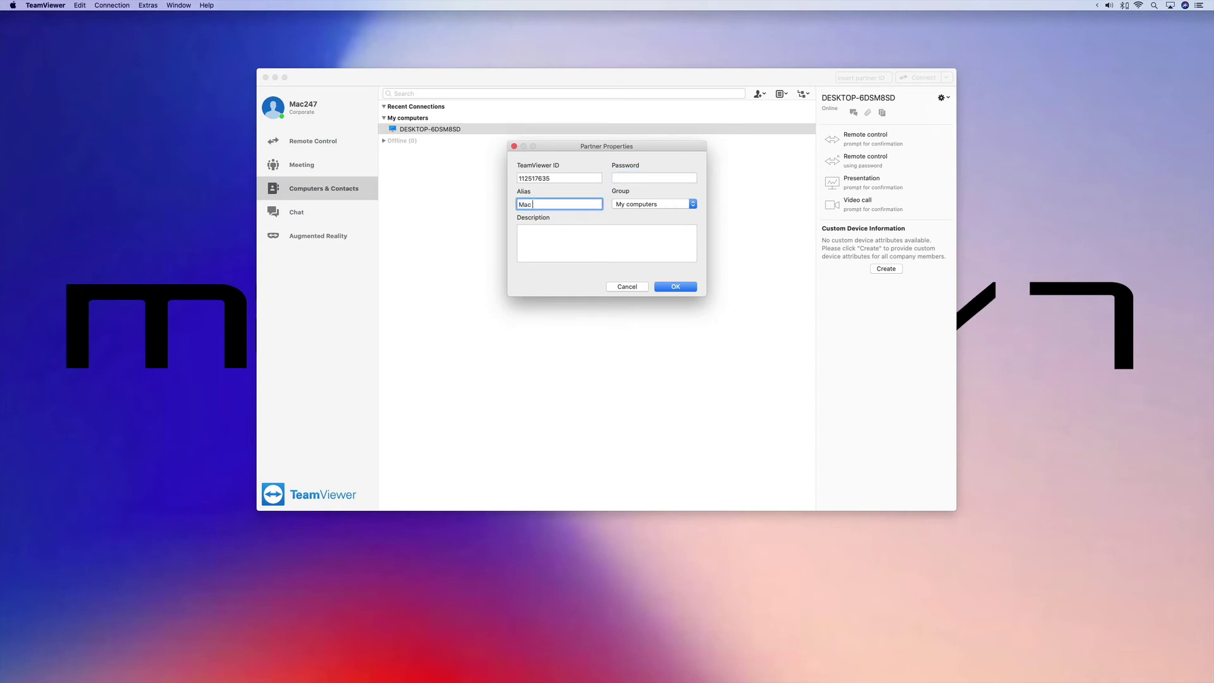
type("247")
left_click(631, 176)
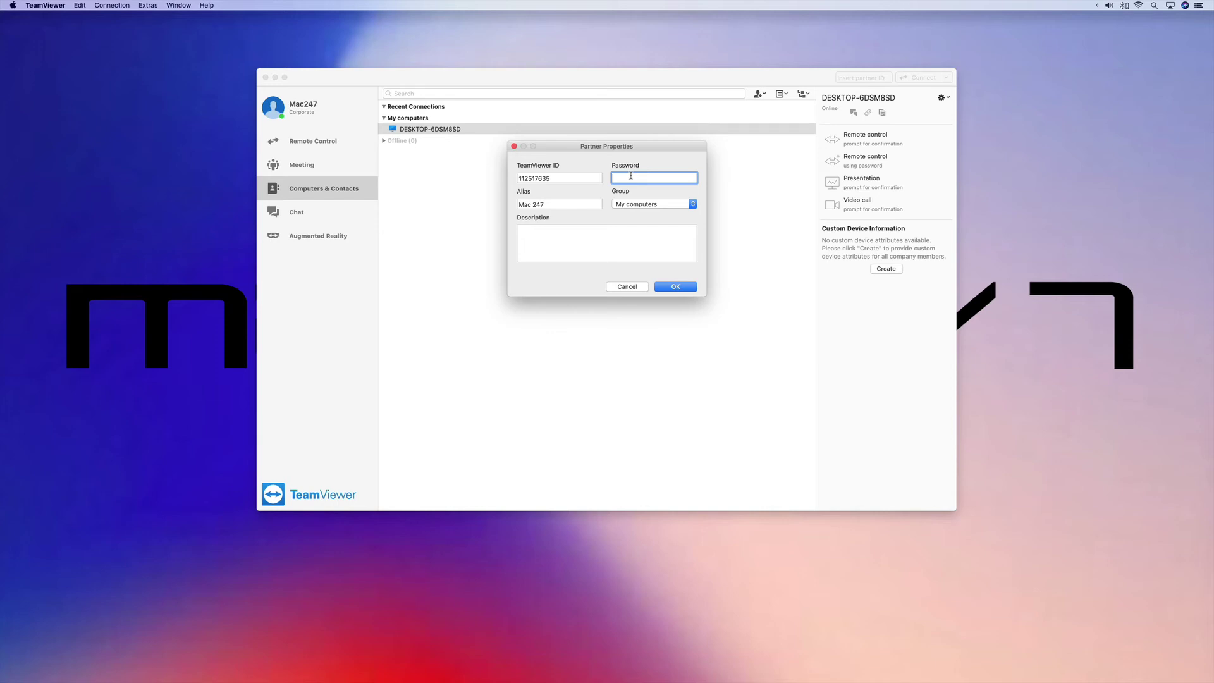
type("••••••")
left_click(670, 288)
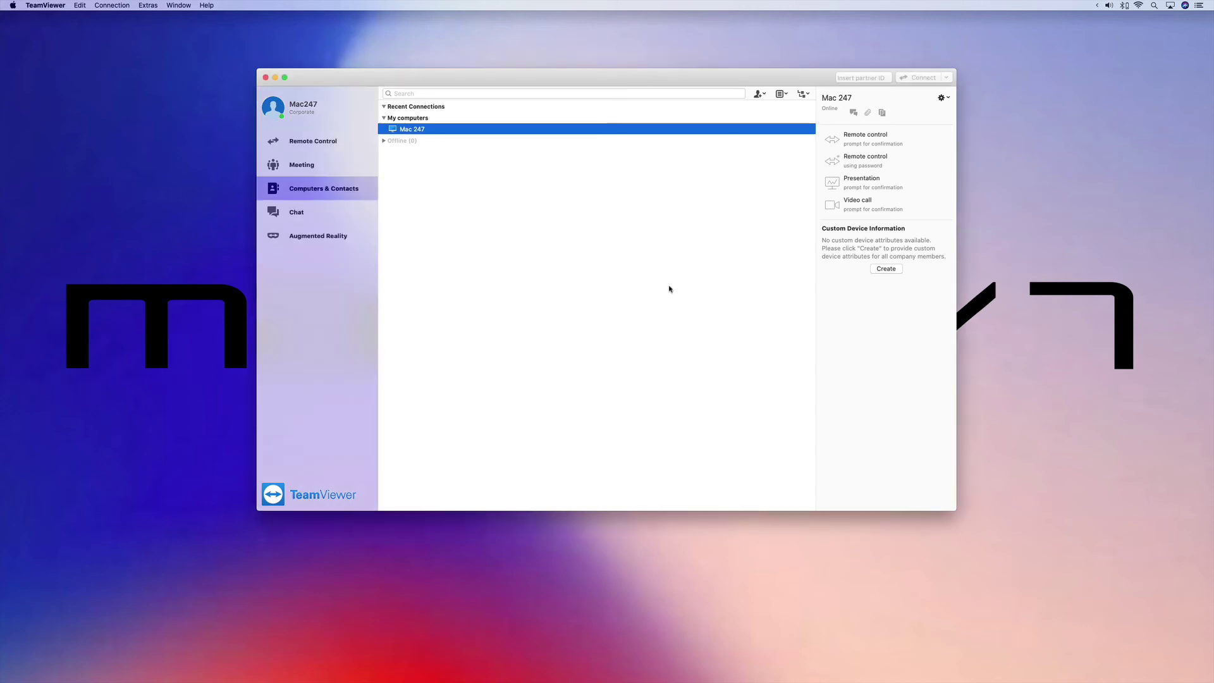
Connect to Mac 247 and switch the remote window to full screen.
double_click(414, 131)
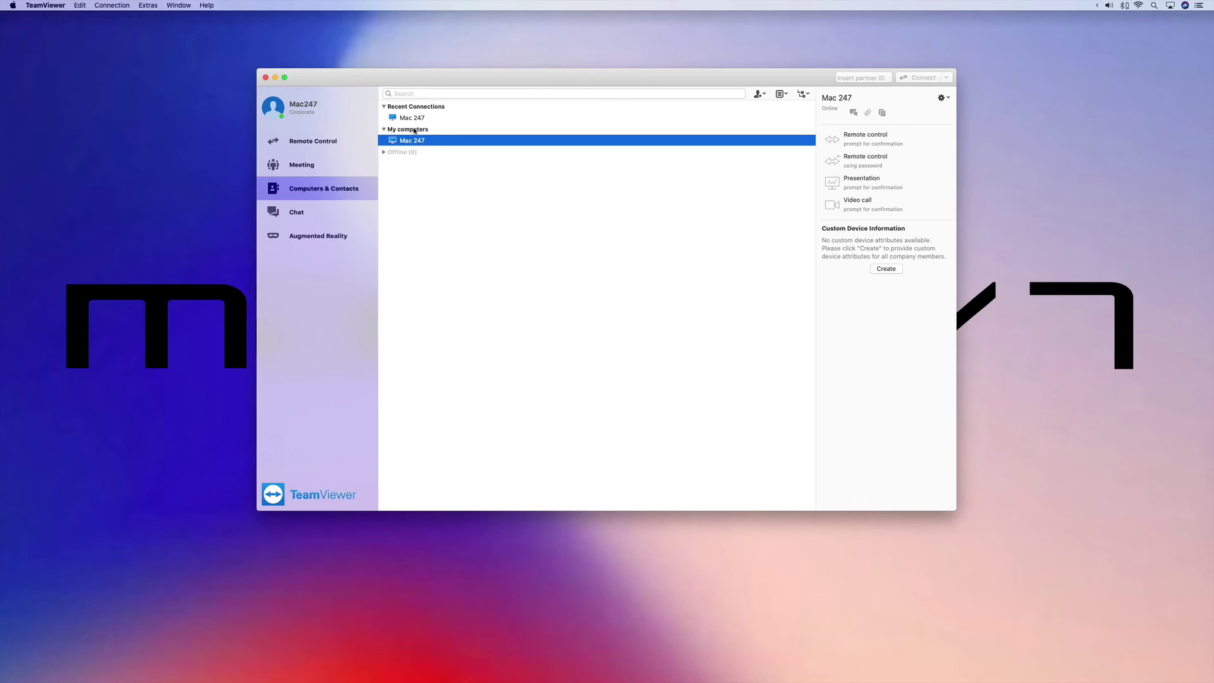
mouse_move(414, 130)
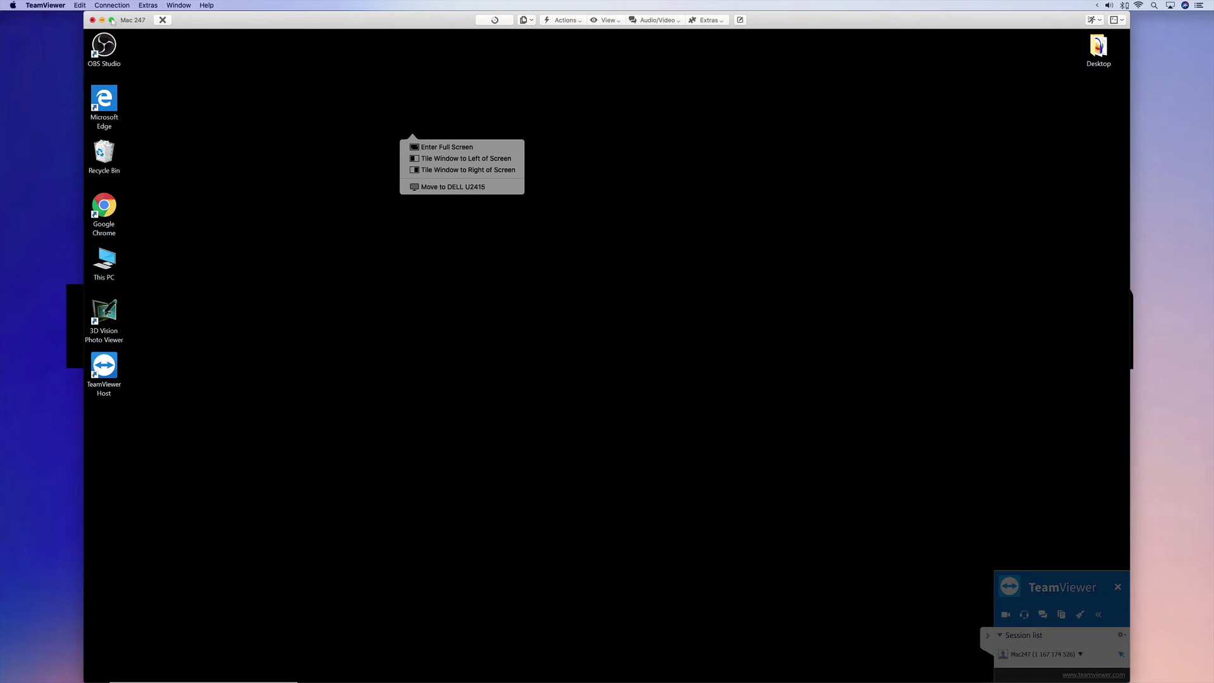
key("ctrl+super+f")
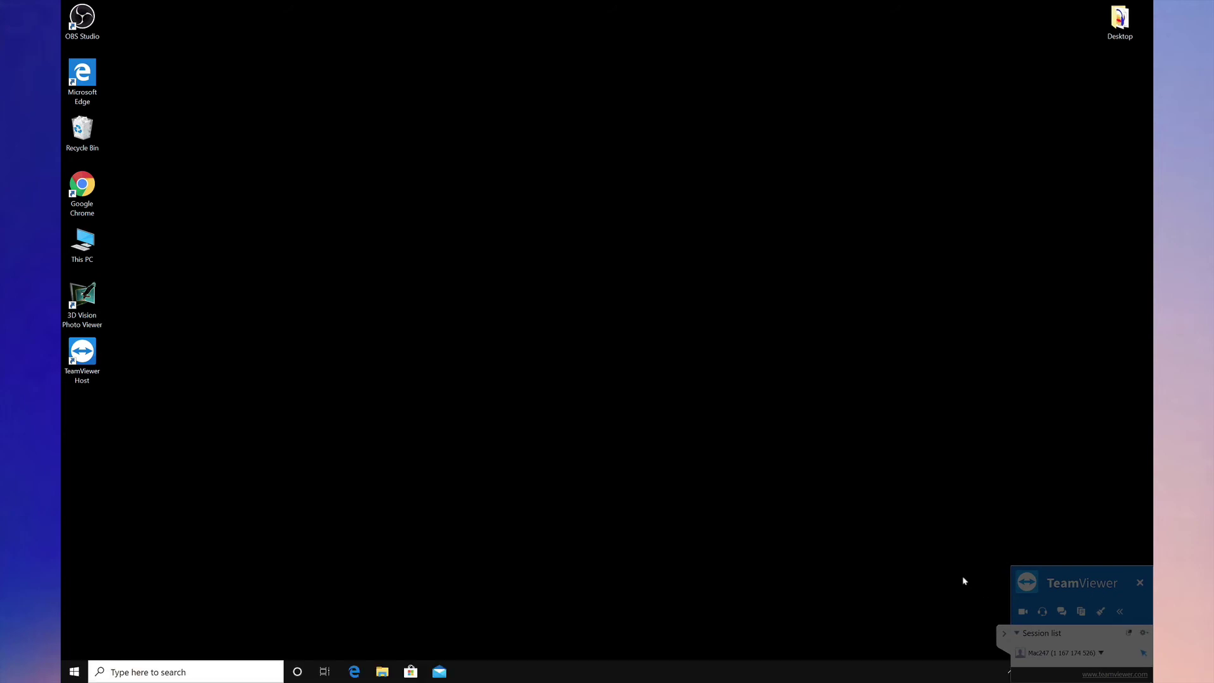
Minimize the session panel and open the TeamViewer status dialog from the remote PC's tray icon.
left_click(1003, 639)
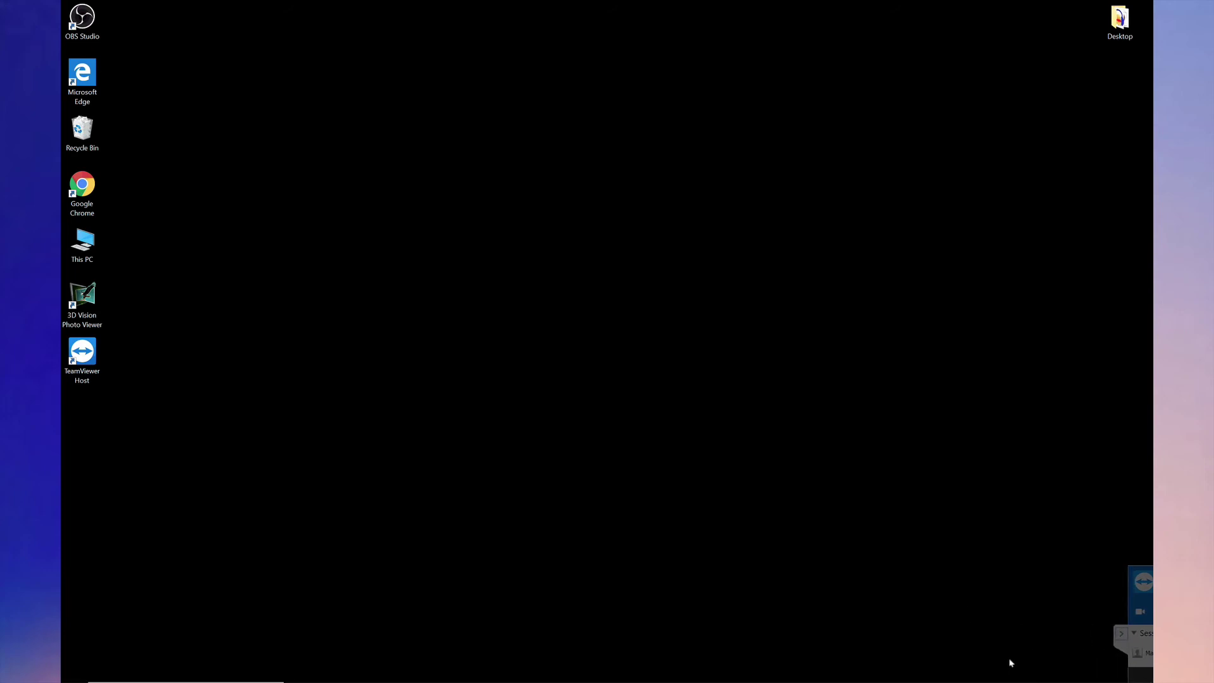
left_click(1011, 673)
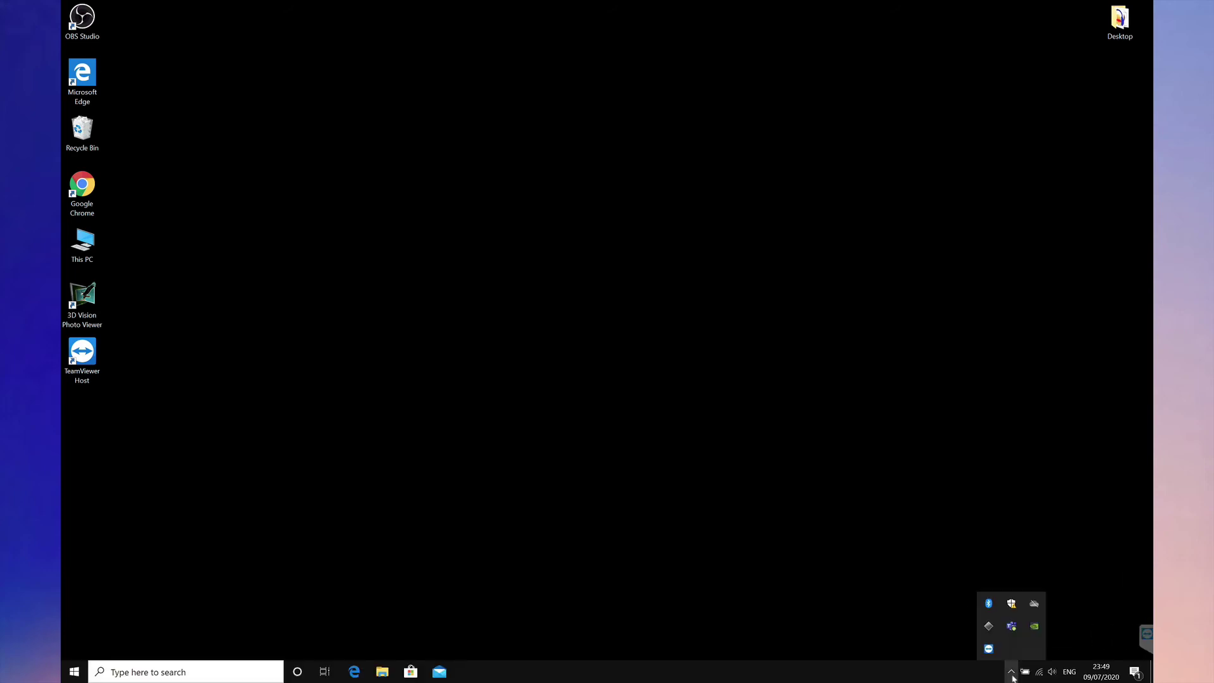
right_click(989, 649)
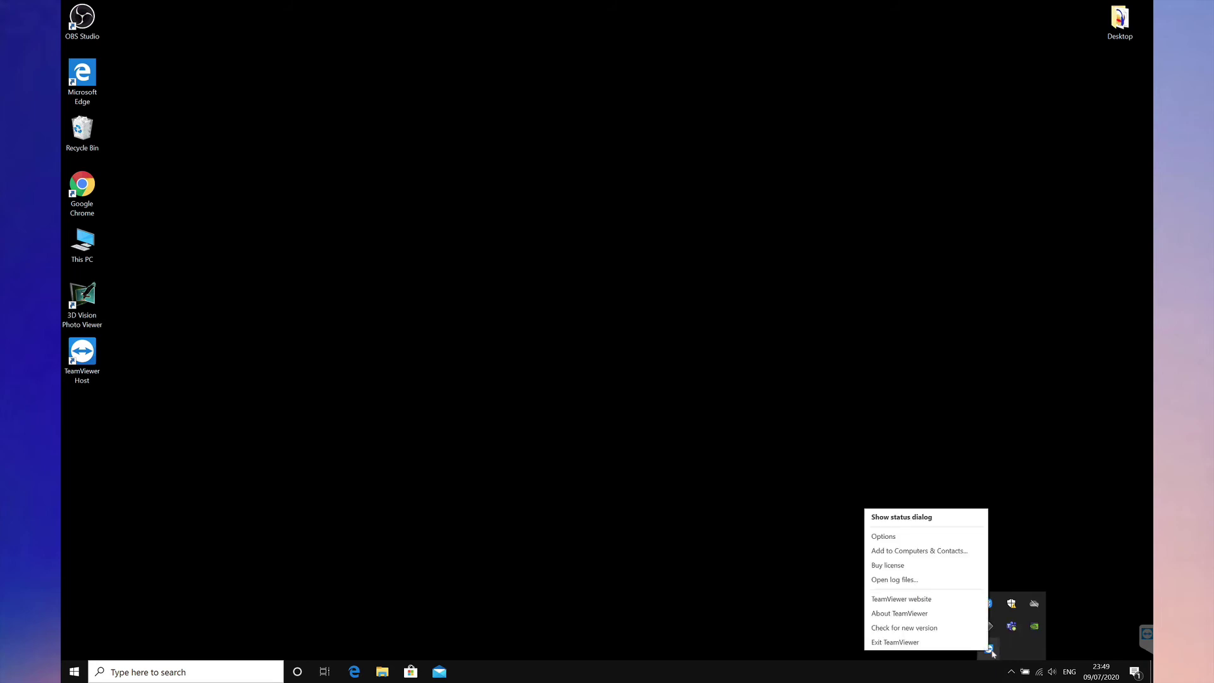
left_click(915, 518)
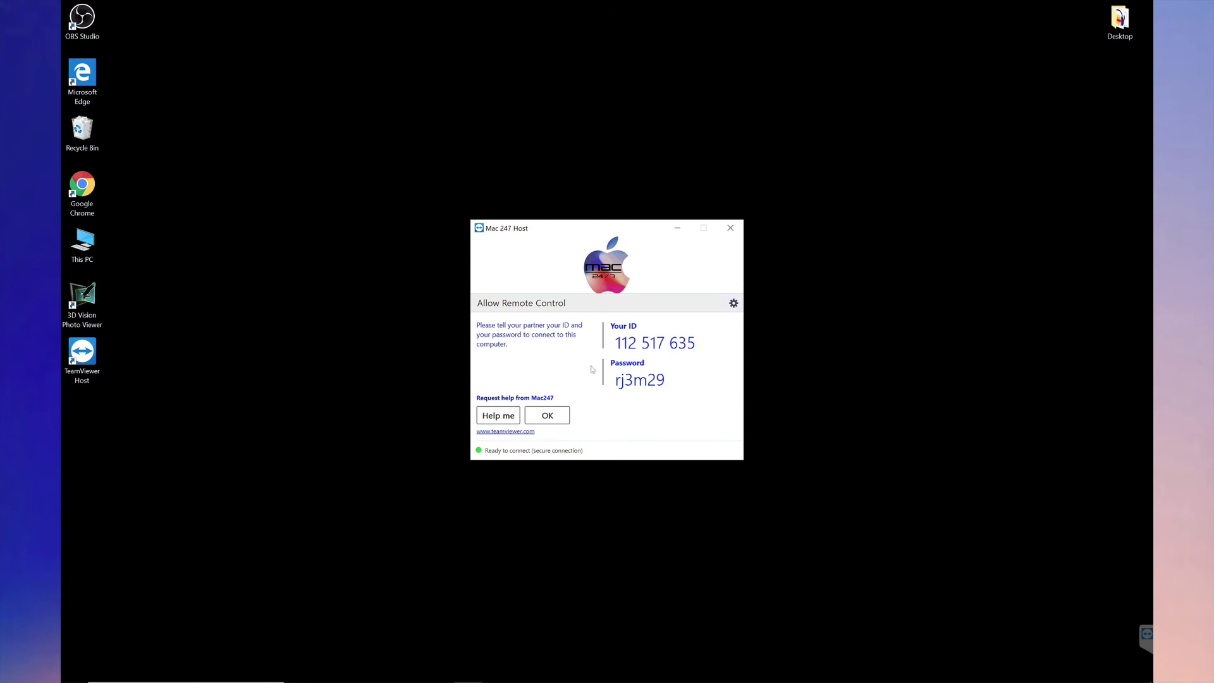
Grant easy access to the assigned account in the Security options, save, and close the status window.
left_click(733, 304)
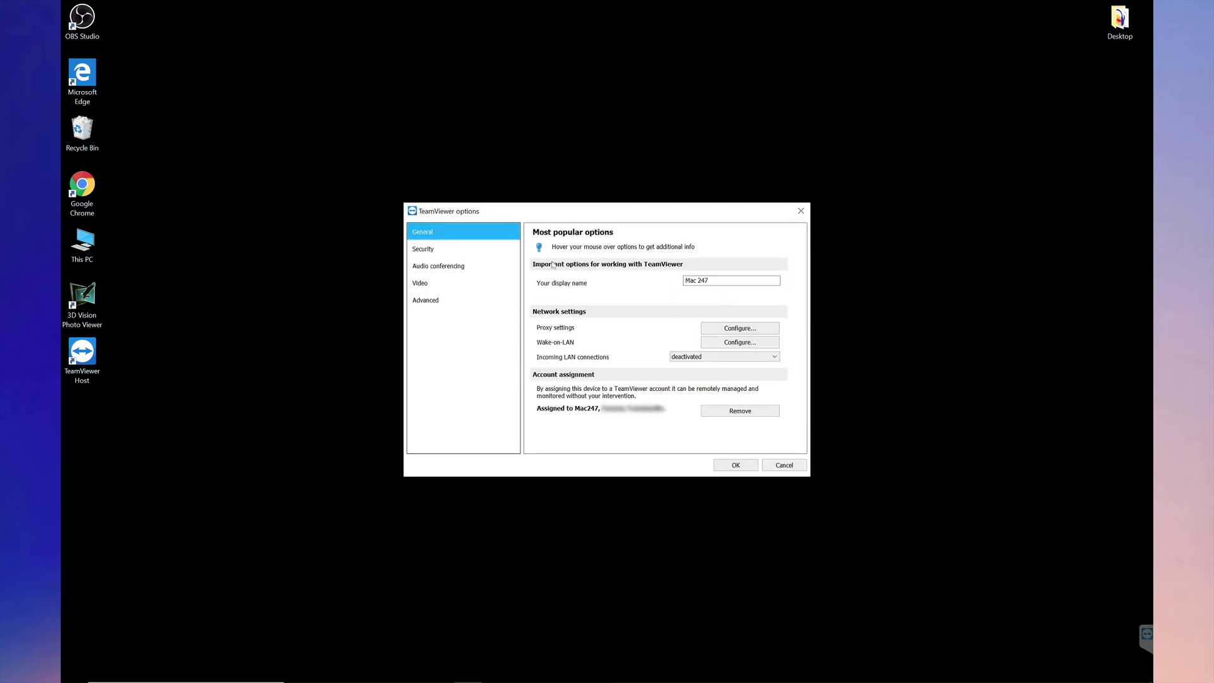
left_click(436, 249)
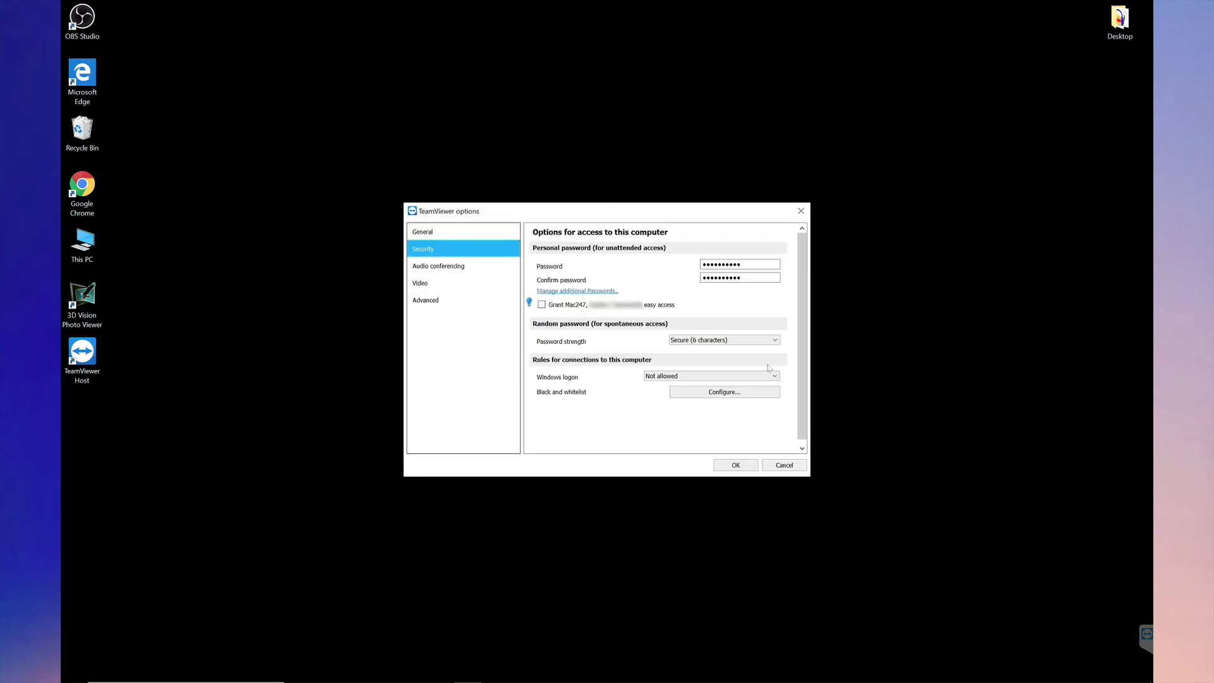
left_click(541, 305)
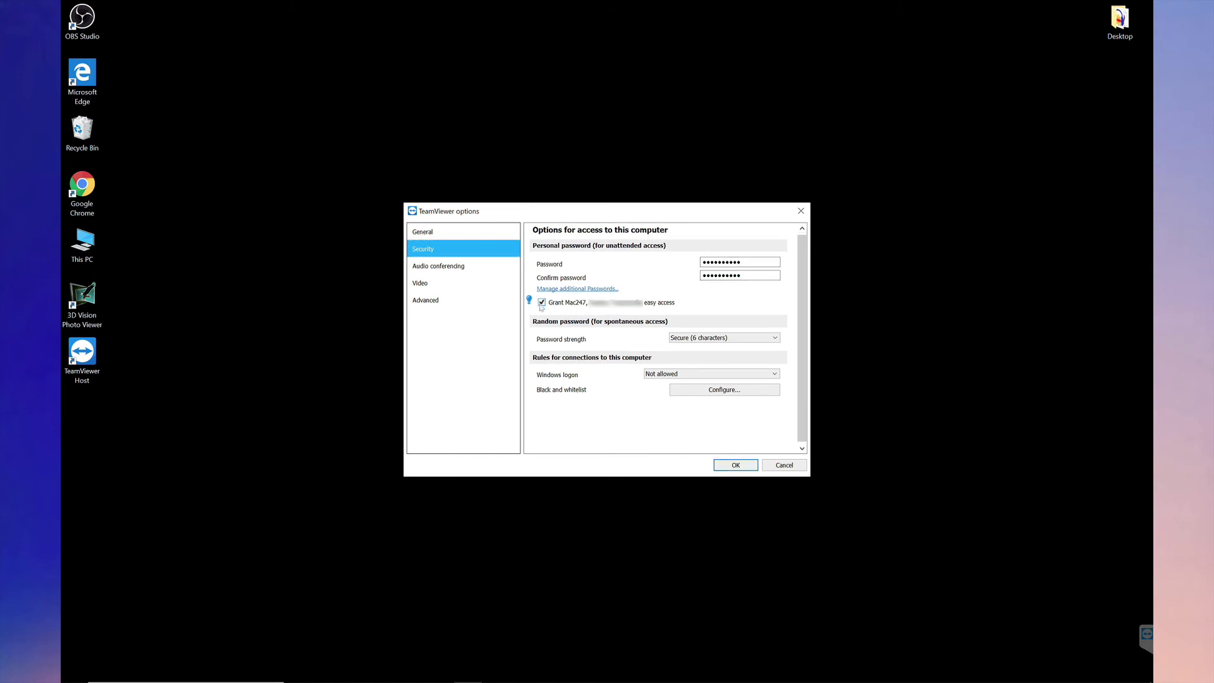
left_click(739, 466)
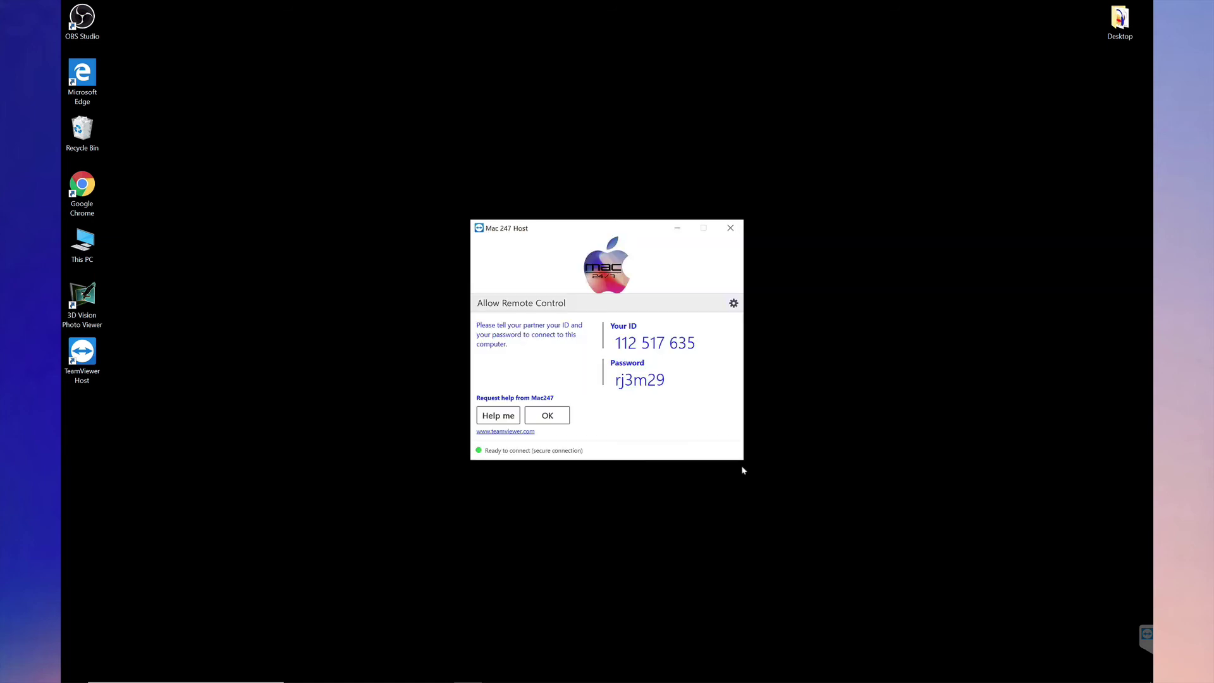
left_click(548, 415)
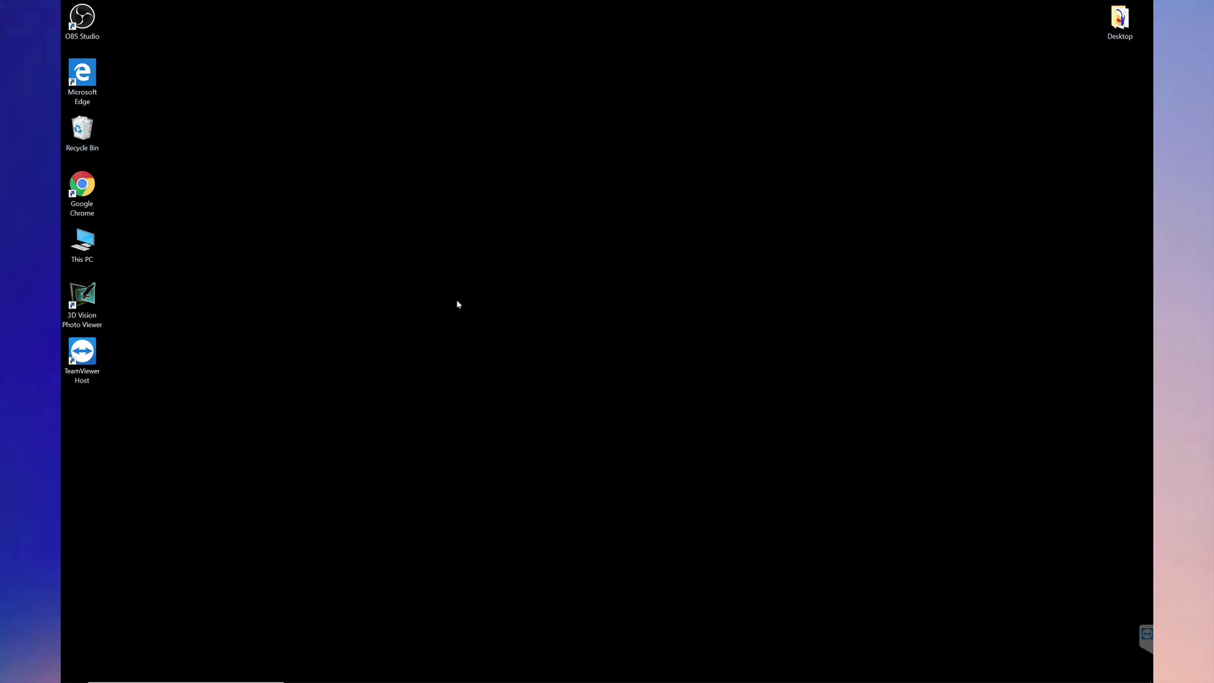
End the remote session to Mac 247 and dismiss the feedback prompt.
left_click(1146, 634)
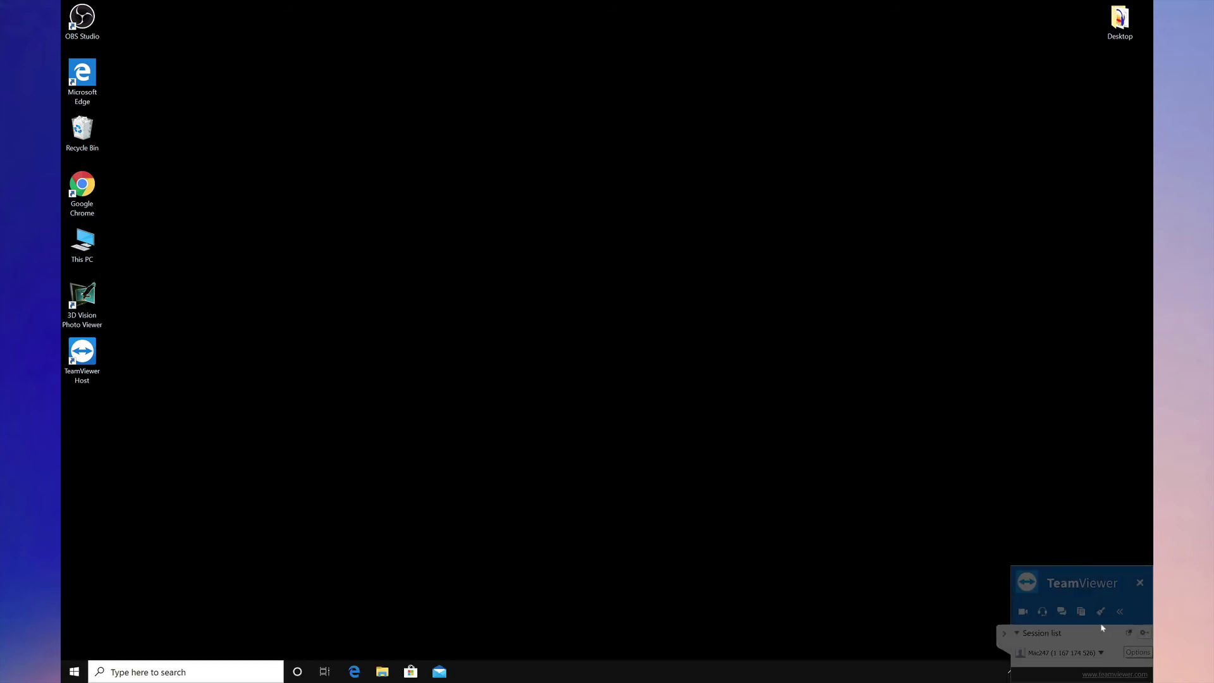
left_click(1142, 583)
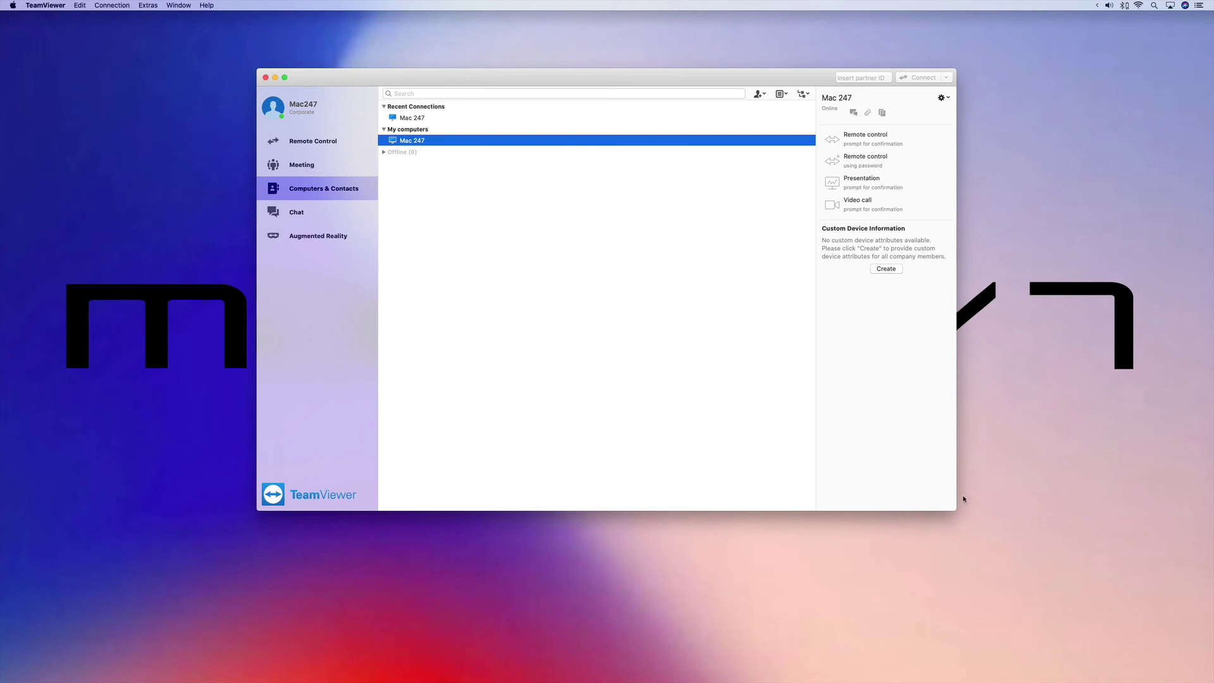
left_click(530, 285)
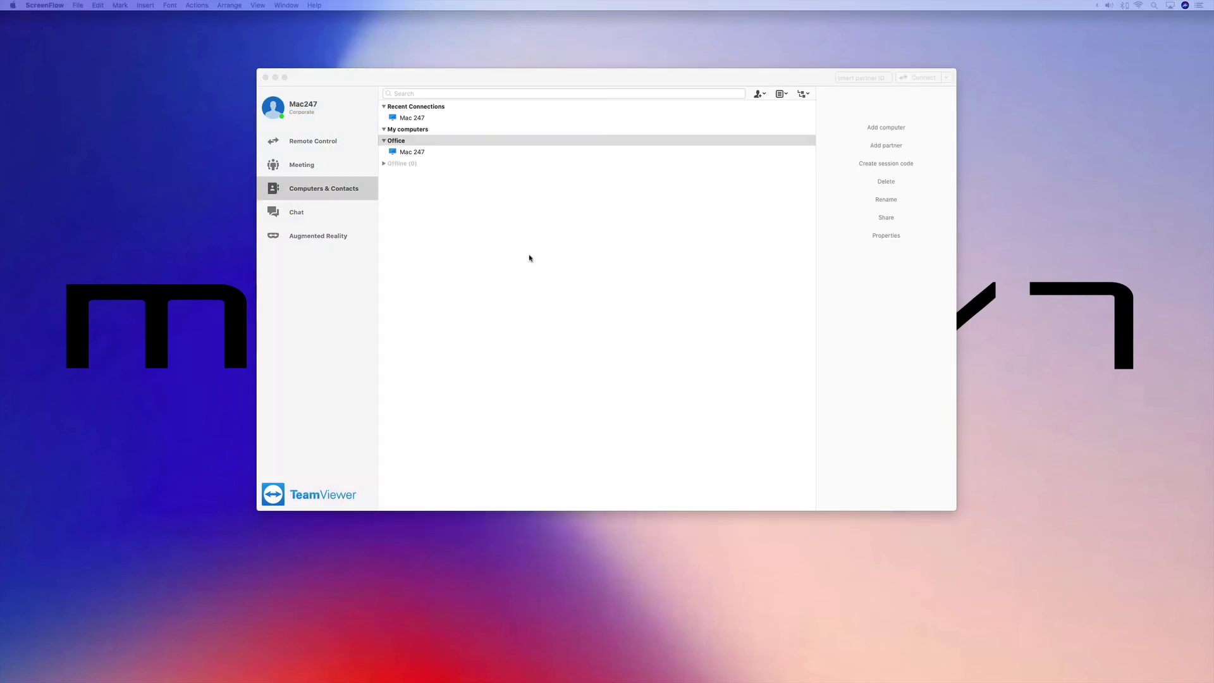
Reconnect to Mac 247 without a password prompt, then close the remote window.
left_click(403, 155)
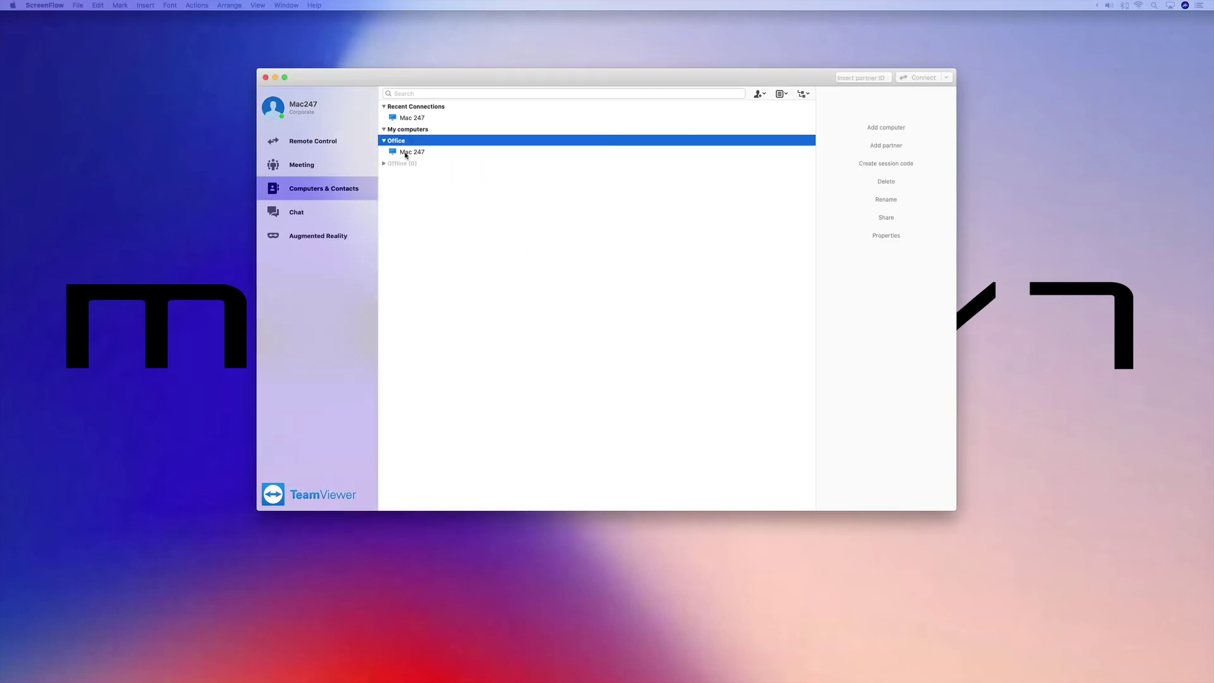
double_click(439, 155)
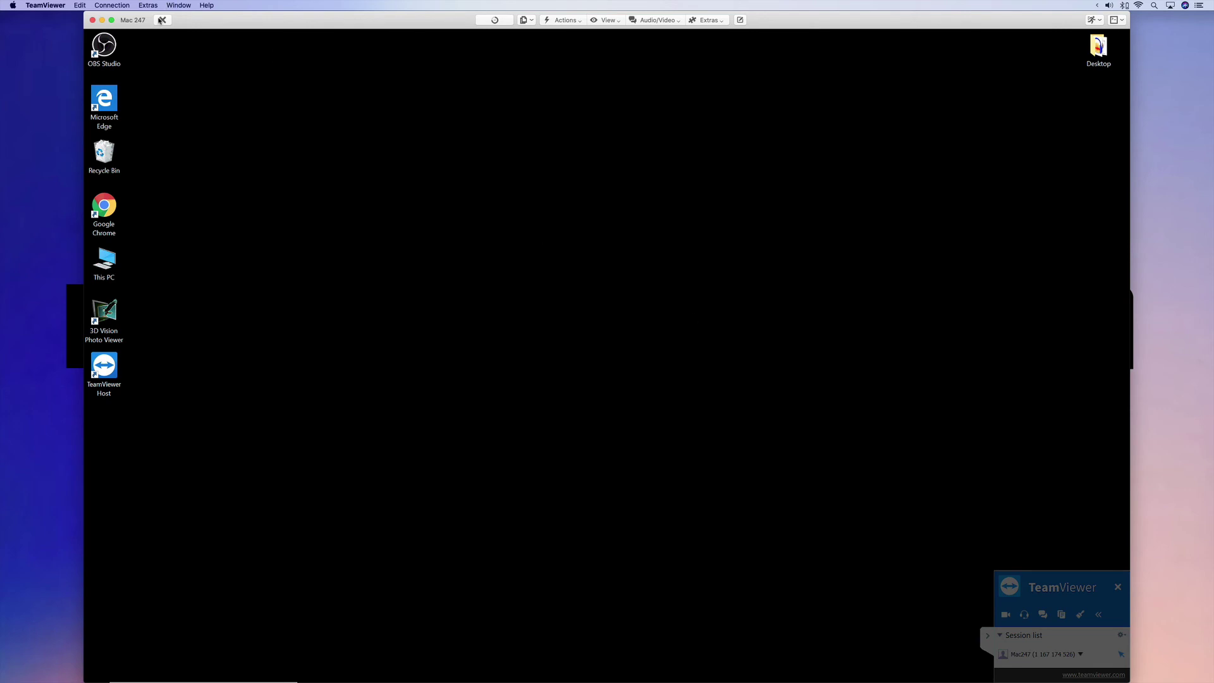
left_click(162, 20)
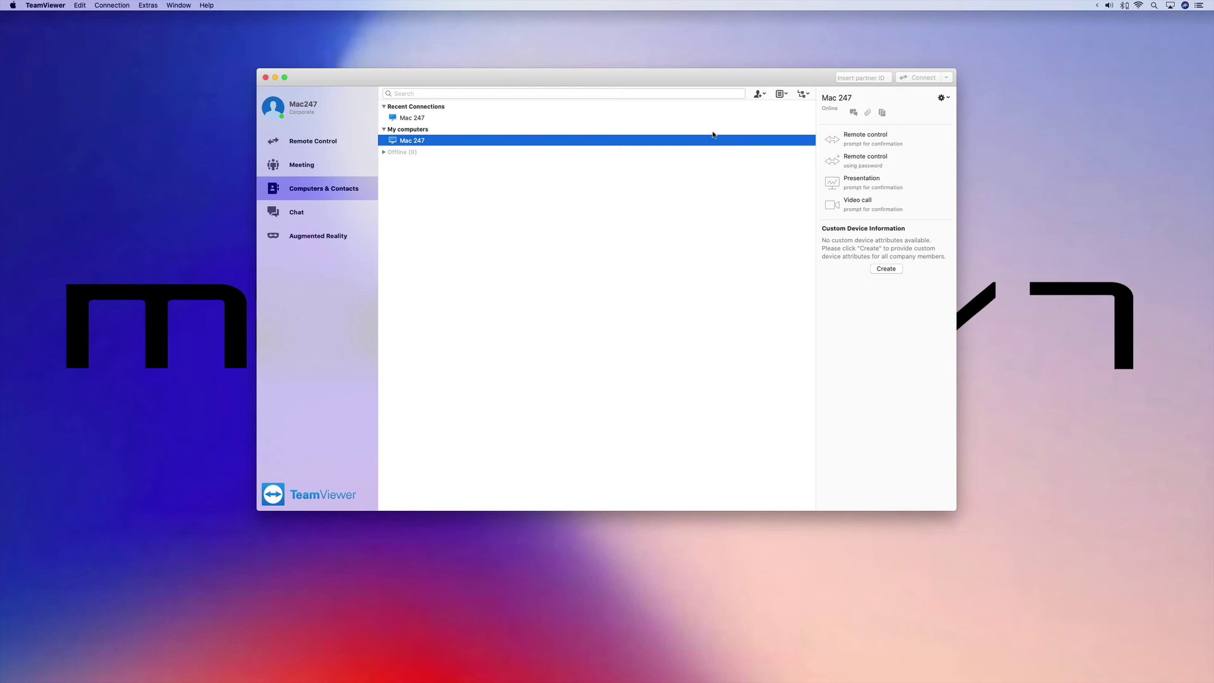
Add a new group named 'Office' and drag Mac 247 into it.
left_click(764, 97)
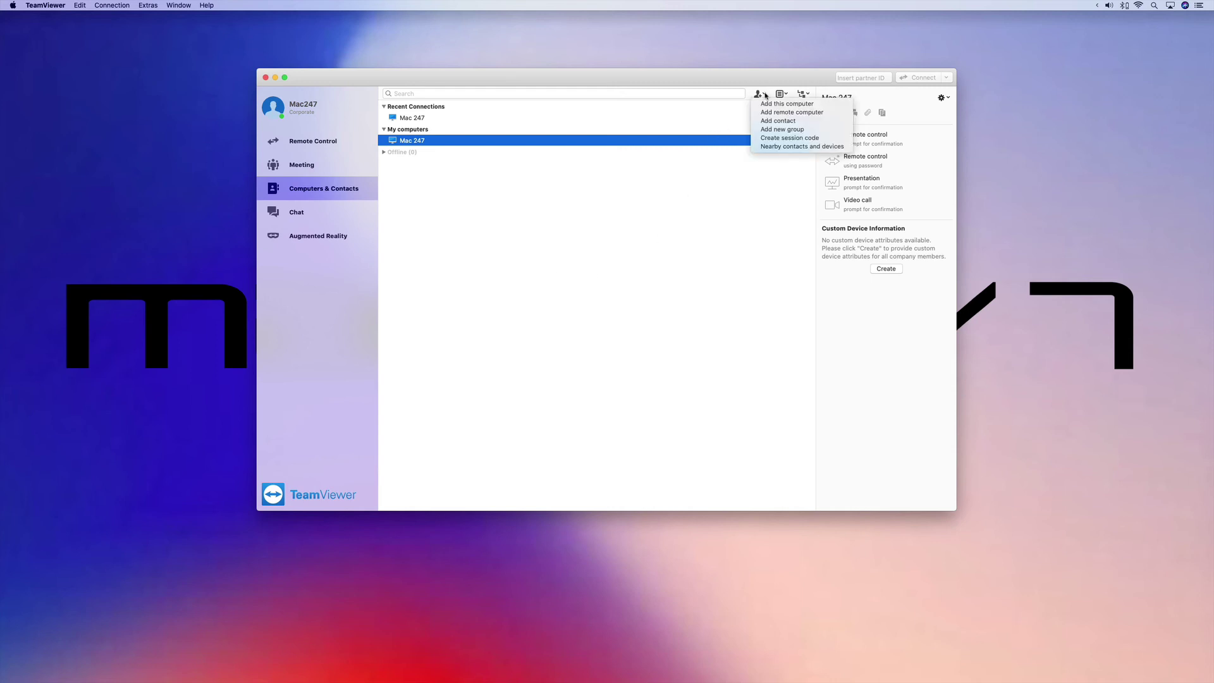
left_click(780, 130)
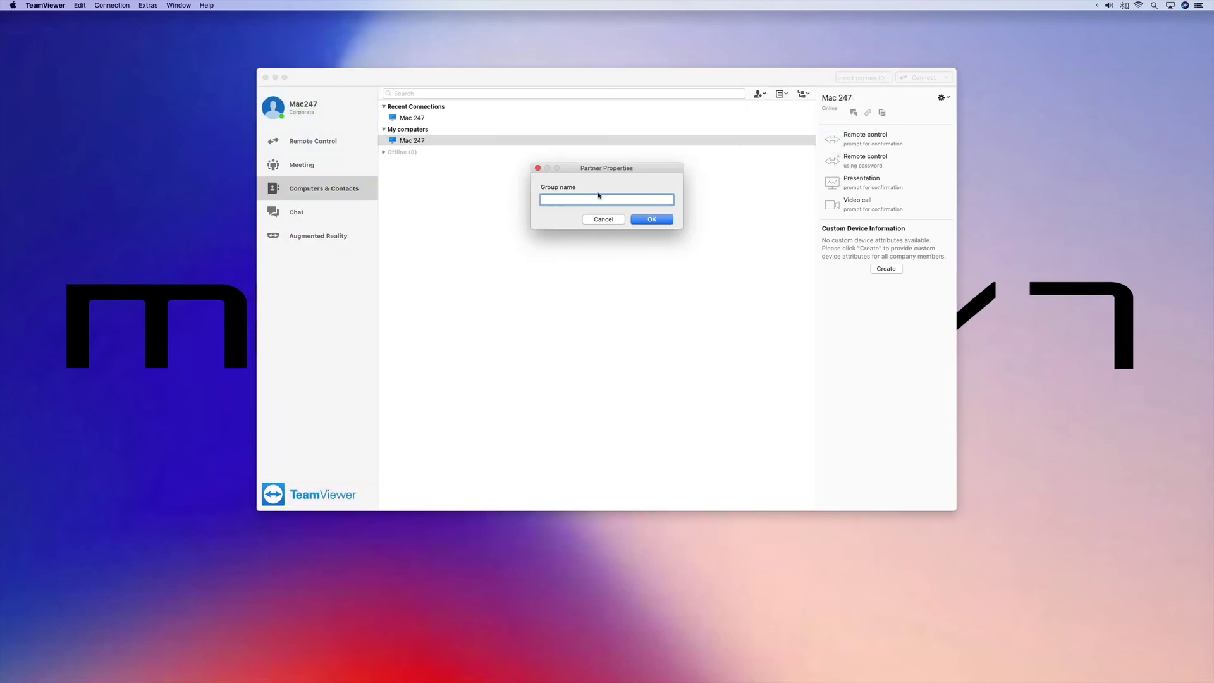
type("Office")
left_click(652, 221)
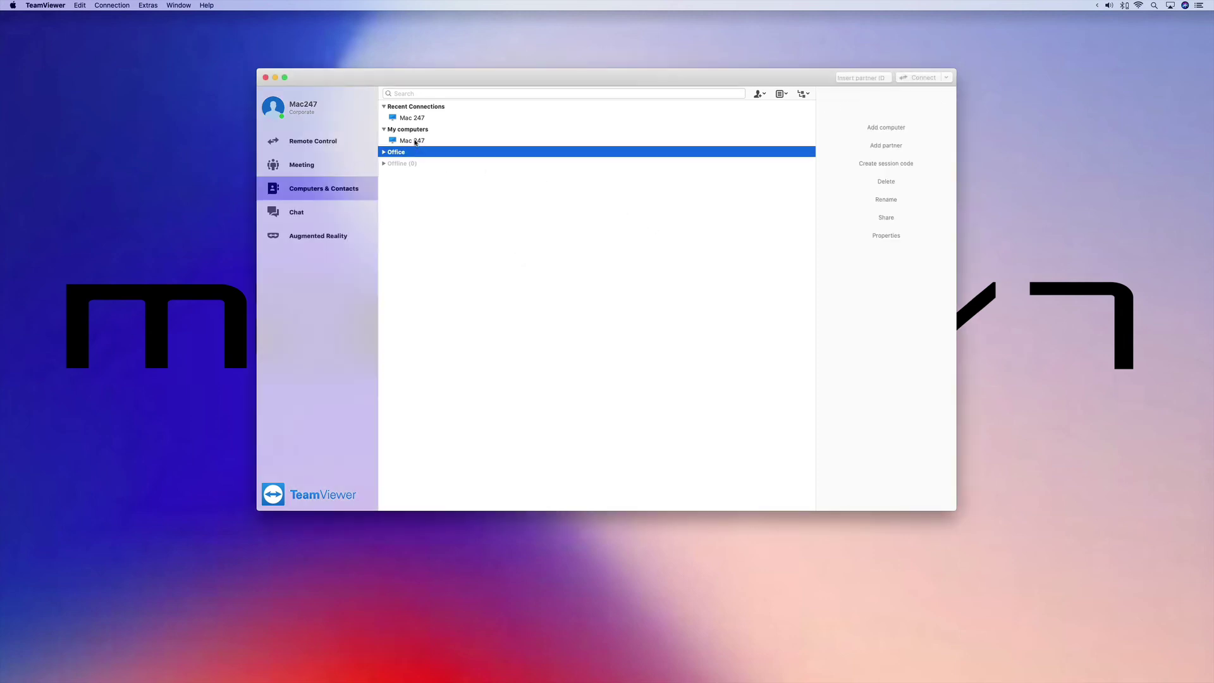
left_click_drag(415, 141, 389, 155)
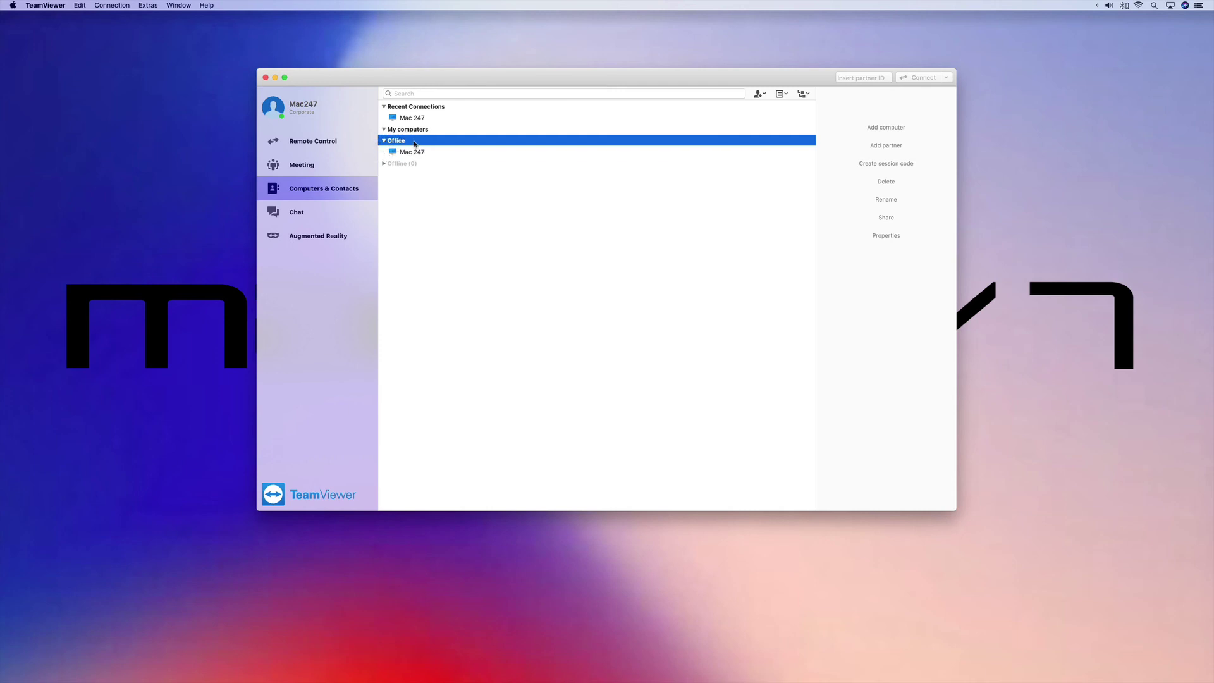